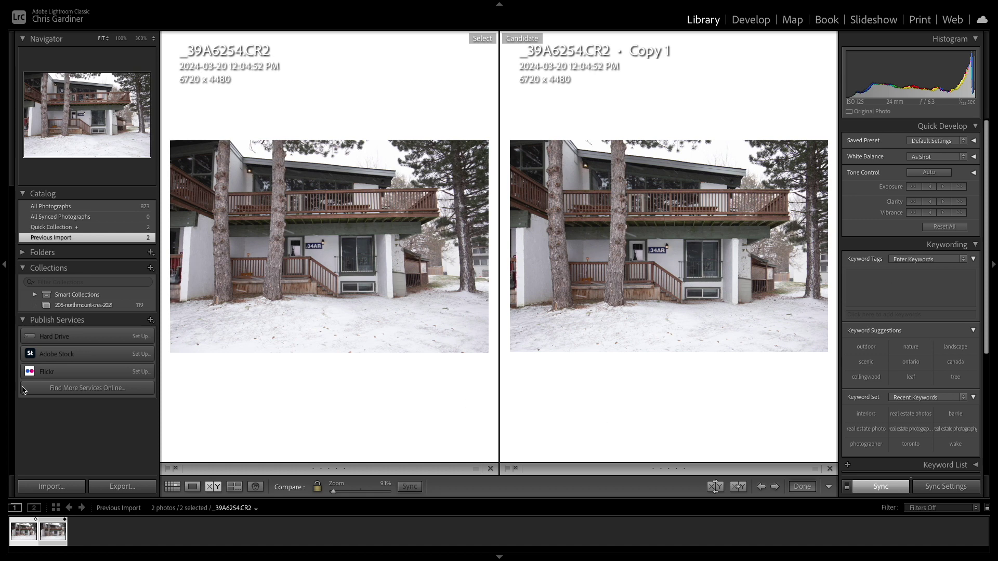
Apply Auto Upright perspective correction to _39A6254.CR2 in the Develop module
click(751, 21)
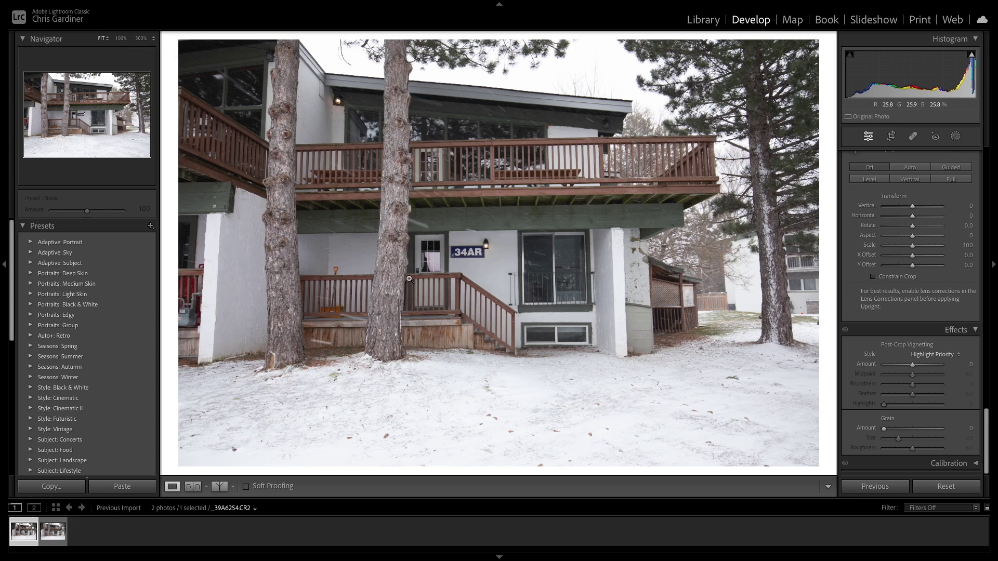
key(e)
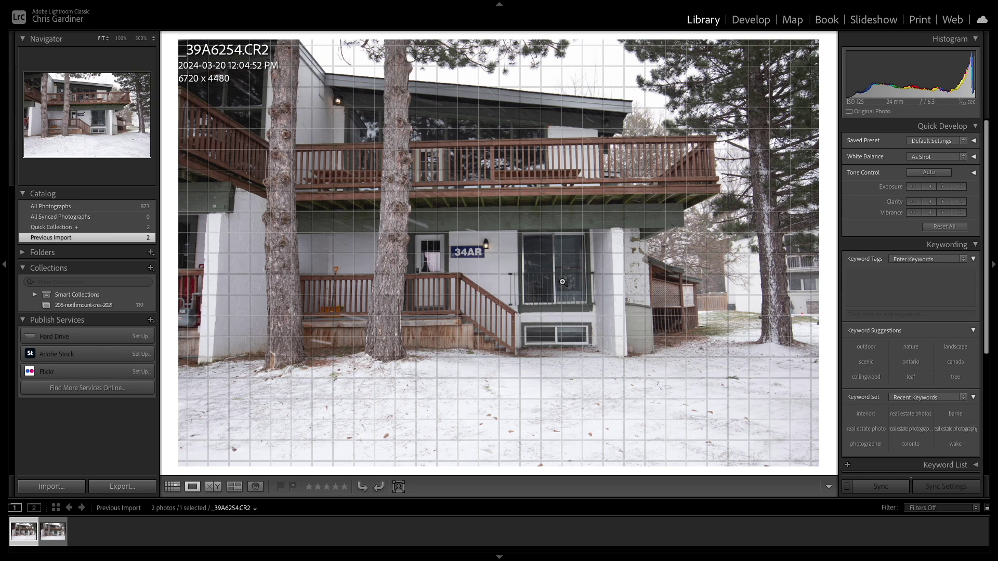
click(750, 19)
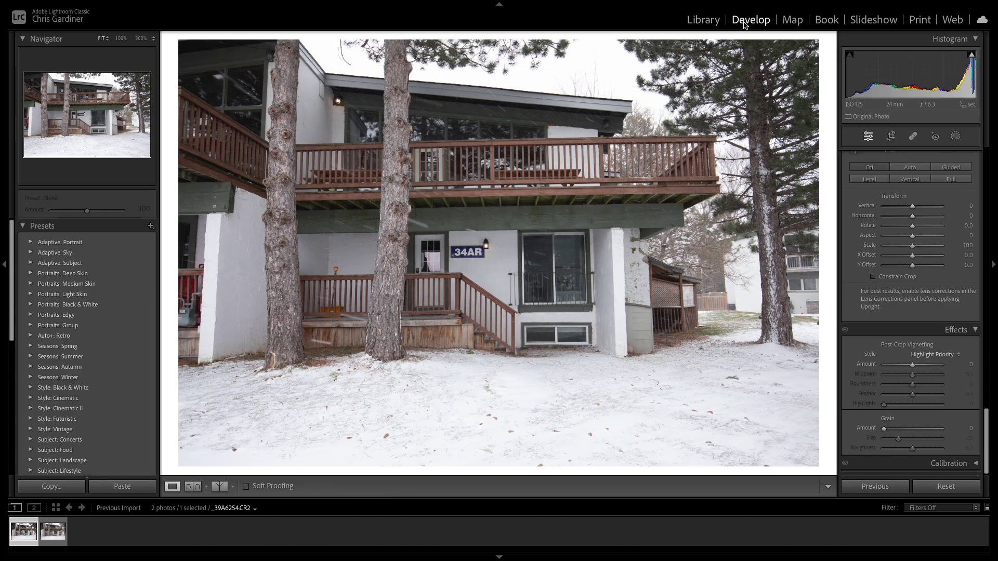
click(910, 168)
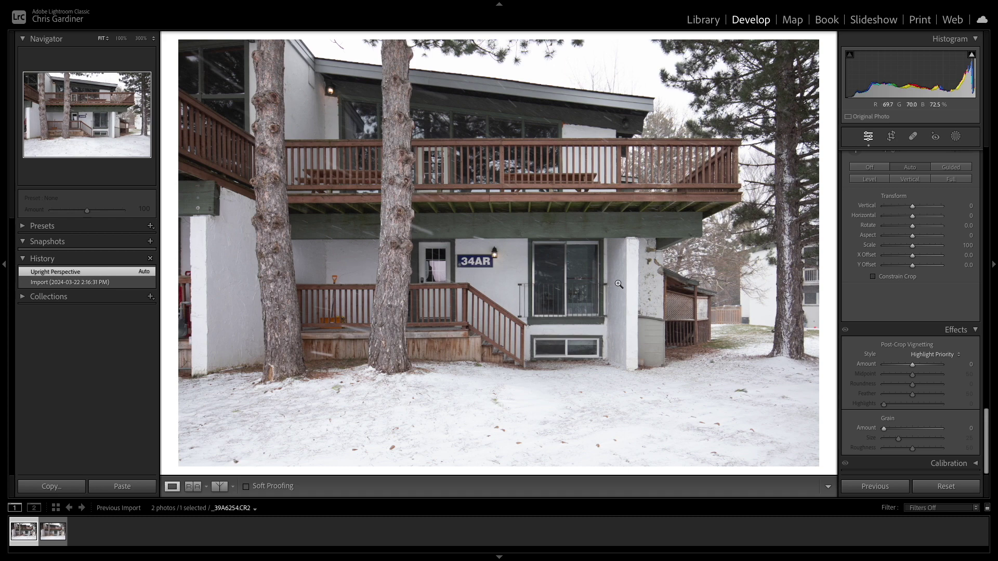
click(711, 21)
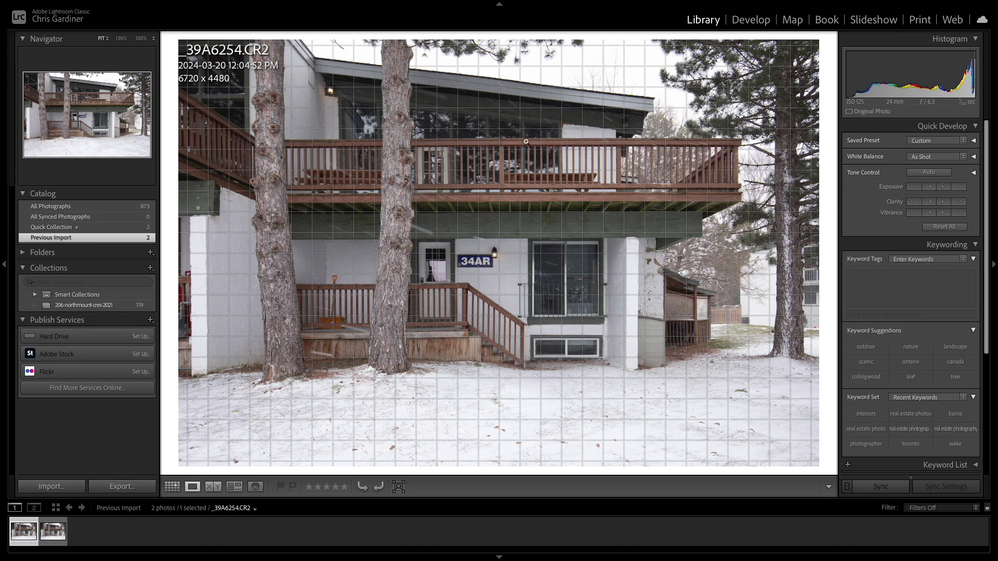
click(751, 20)
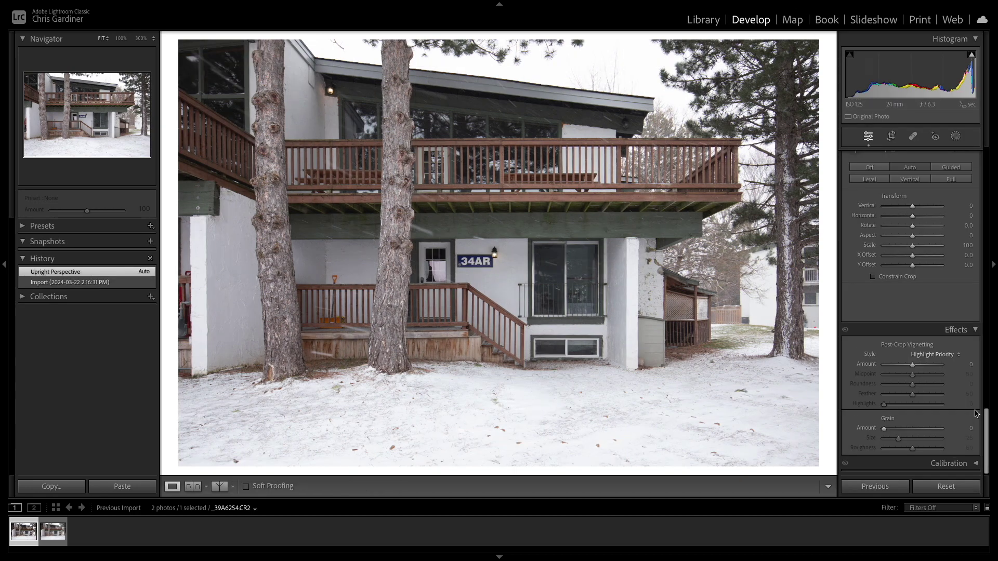
Draw Guided Upright guides on both pillars and the deck beam, then set Upright to Off
click(952, 168)
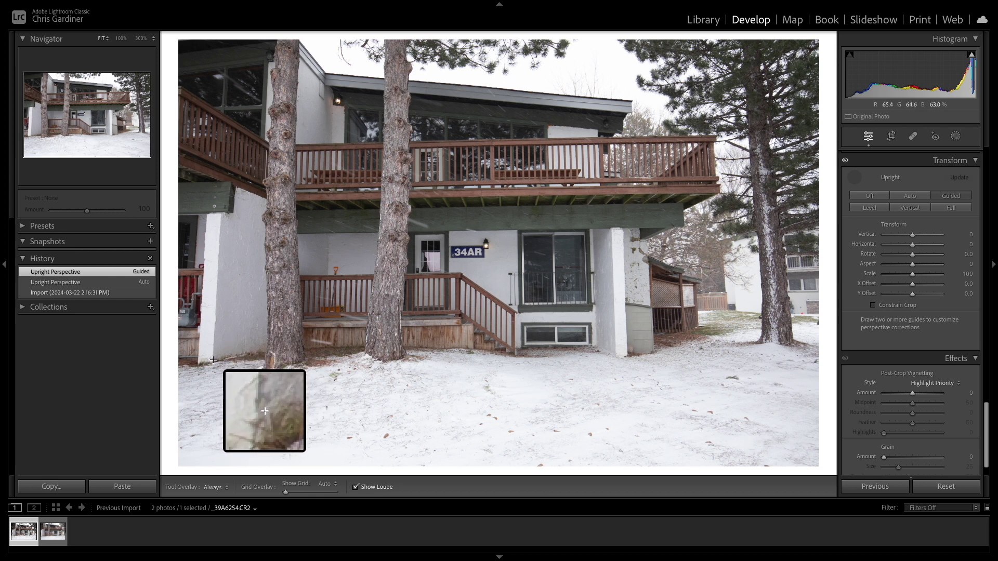
drag(213, 360, 221, 213)
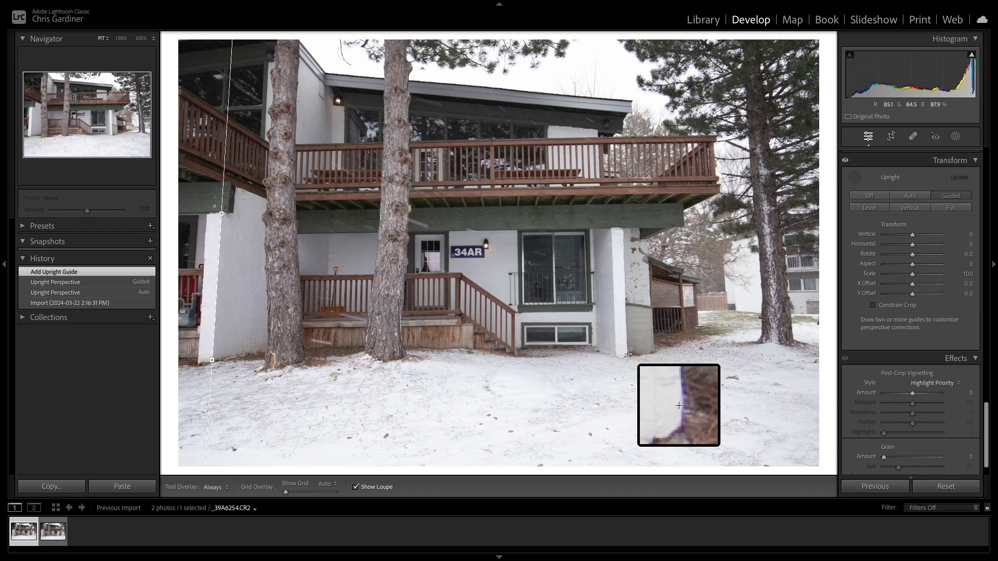
drag(627, 354, 627, 240)
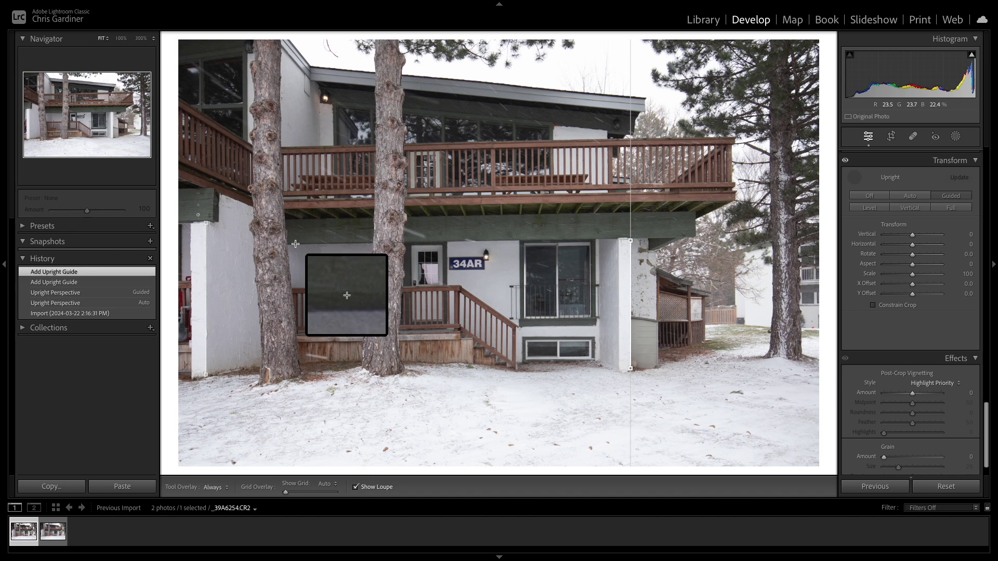
drag(294, 244, 687, 238)
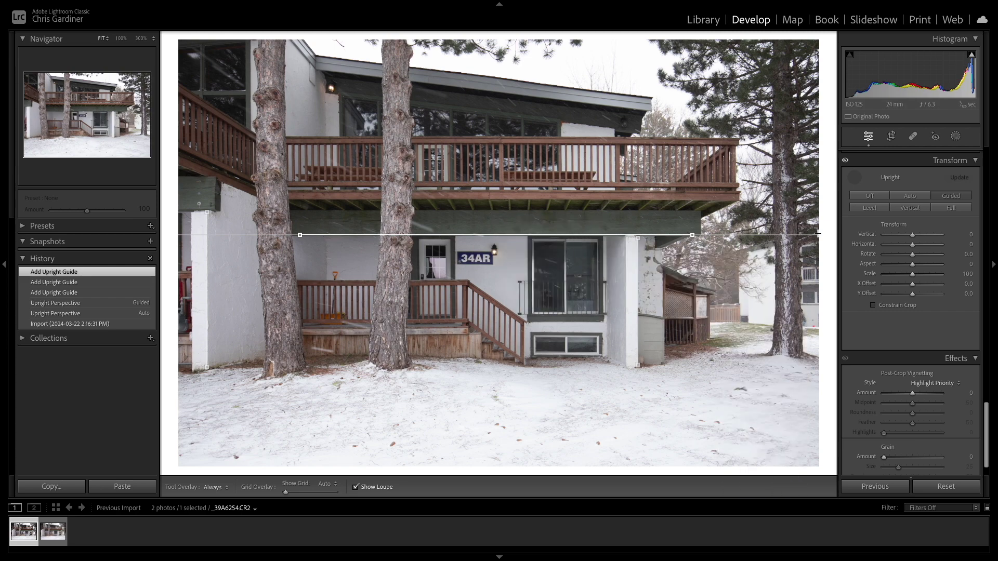
click(854, 177)
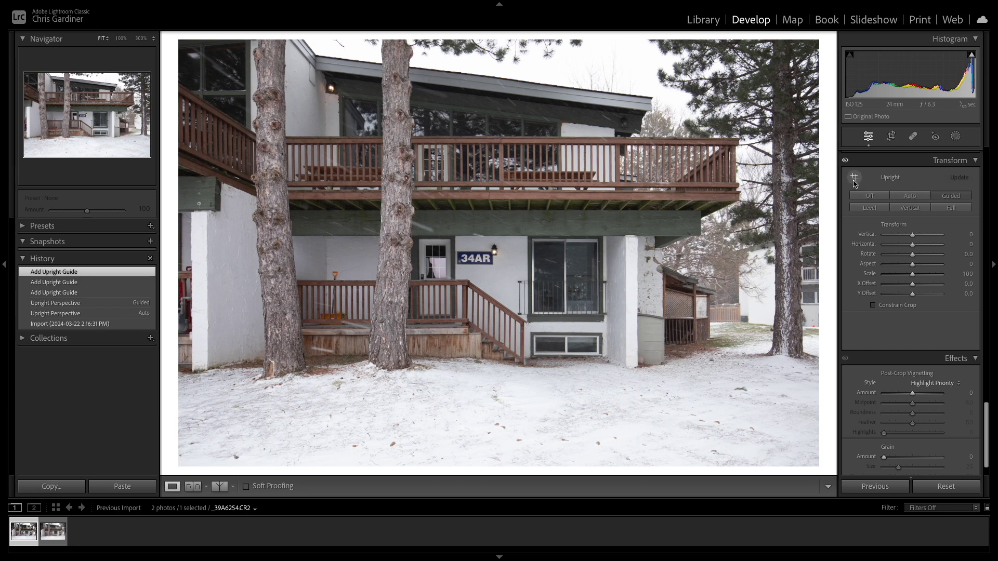
click(869, 195)
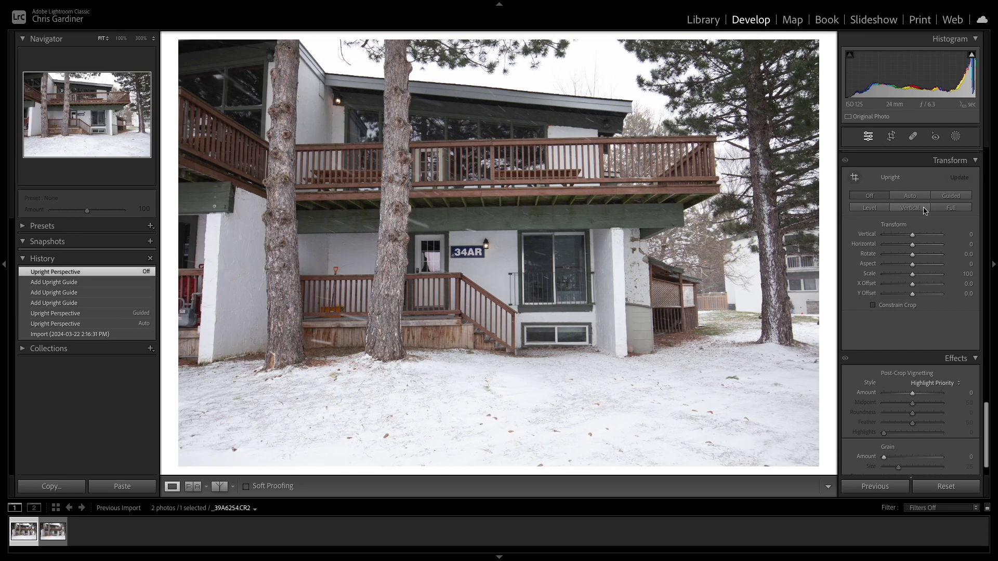
Try Vertical, then Full Upright correction, and show the grid overlay
click(918, 209)
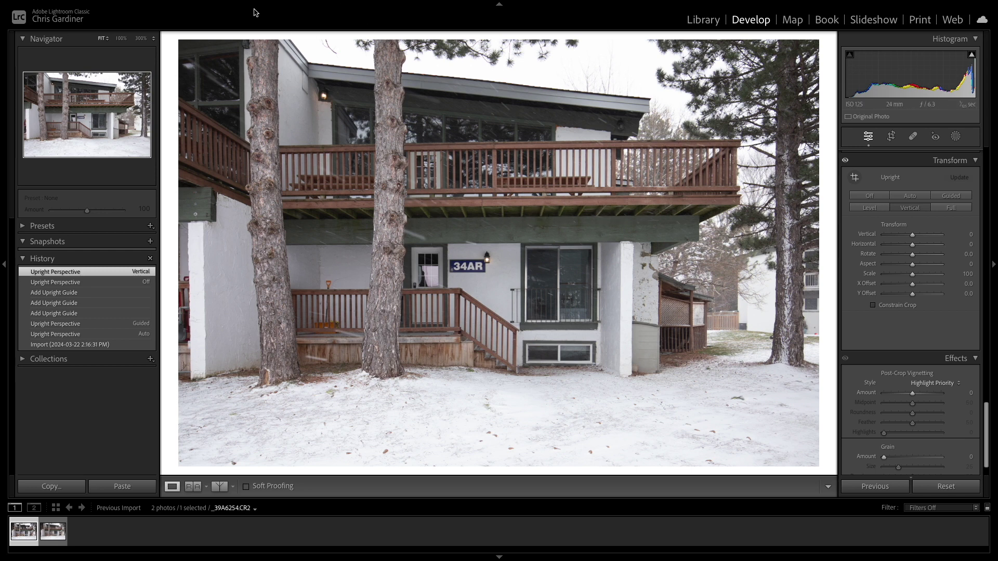
click(947, 209)
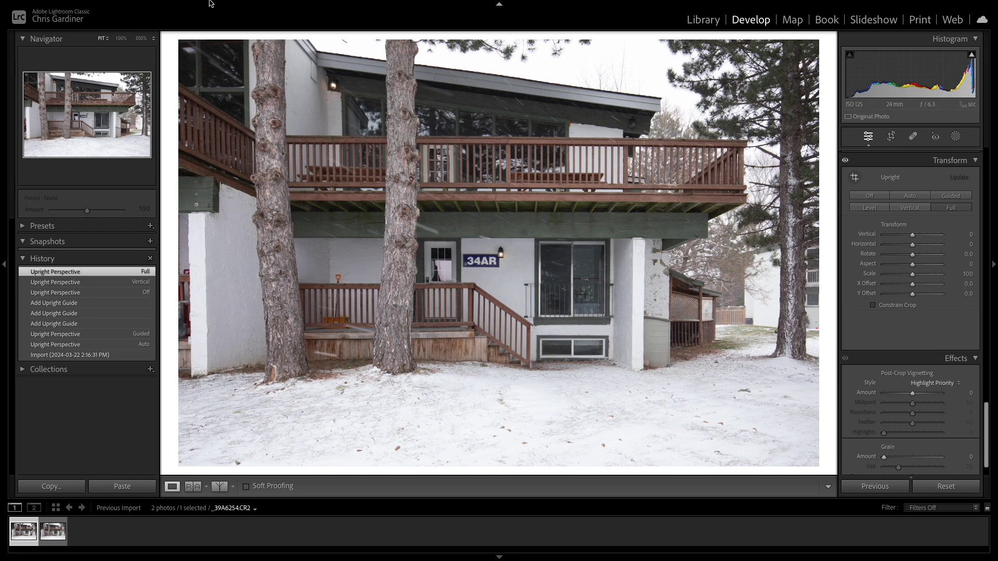
key(ctrl+alt+o)
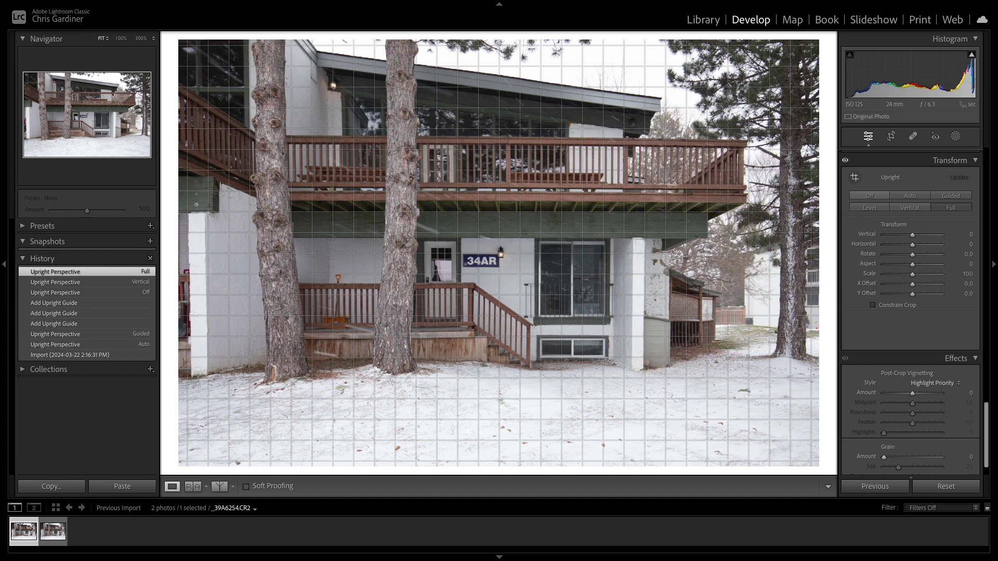
Turn Upright off, darken the grid overlay, and nudge Rotate slightly positive
click(870, 200)
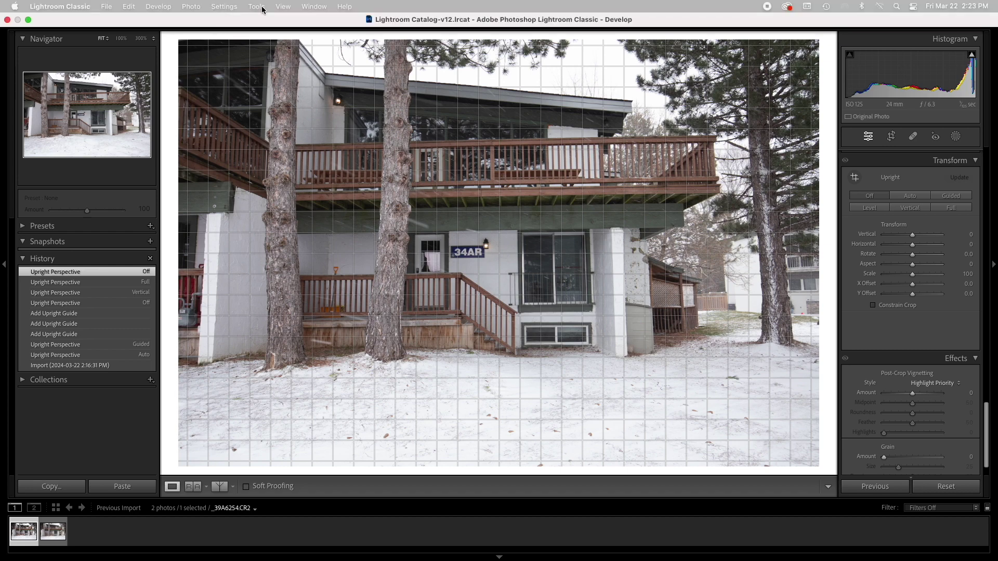
click(286, 9)
key(Escape)
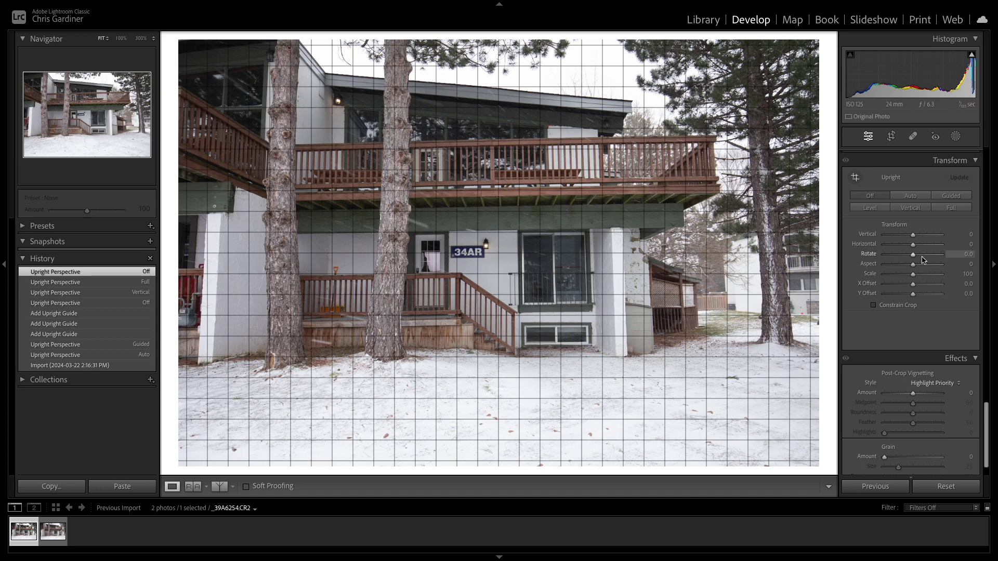
drag(958, 255, 955, 261)
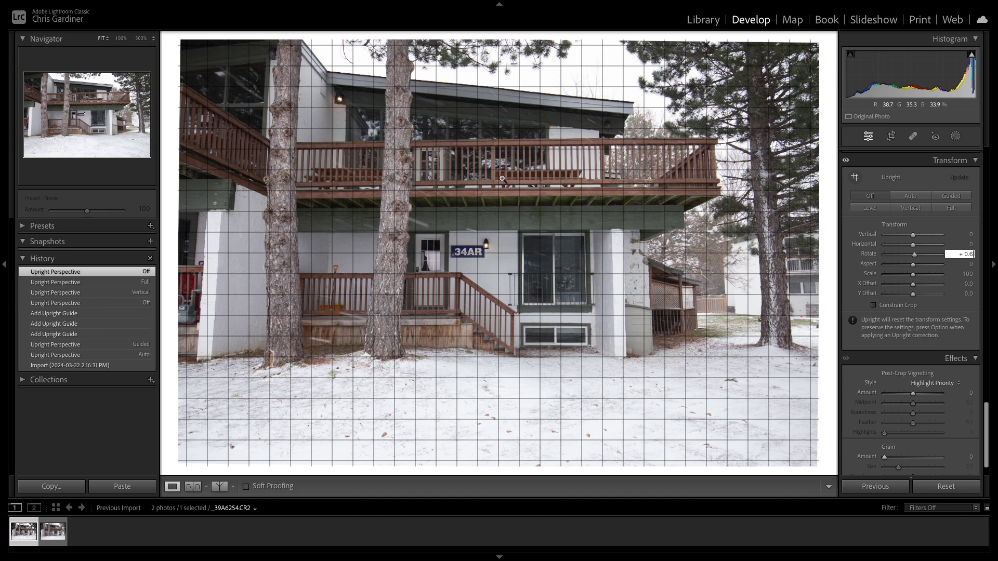
drag(962, 255, 965, 255)
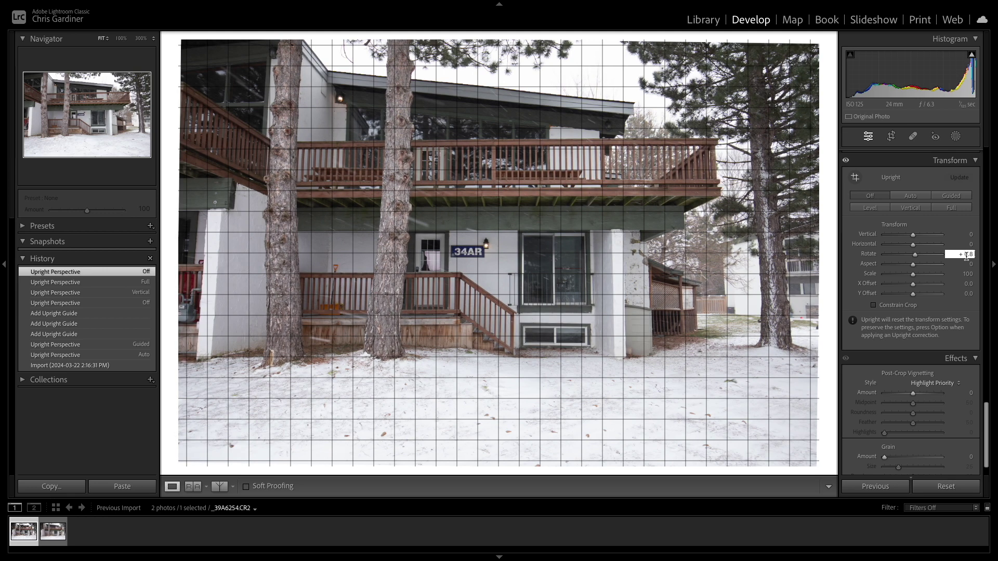
Set Transform Vertical to -16 with Rotate kept at +0.8
click(969, 235)
text(-9)
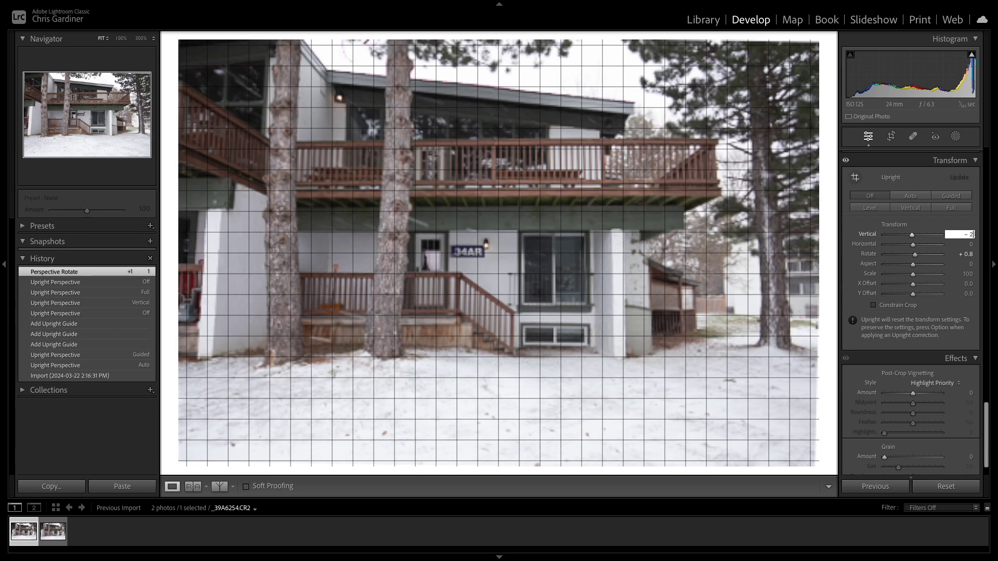
key(Down)
key(Down)
key(Down)
key(Down)
key(Down)
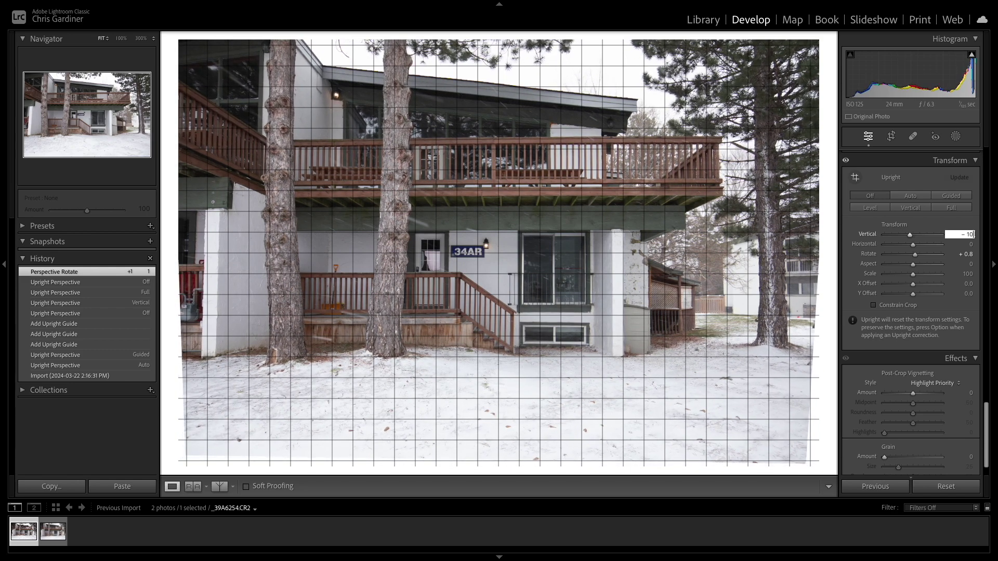
key(Down)
key(Down)
key(Down)
key(Down)
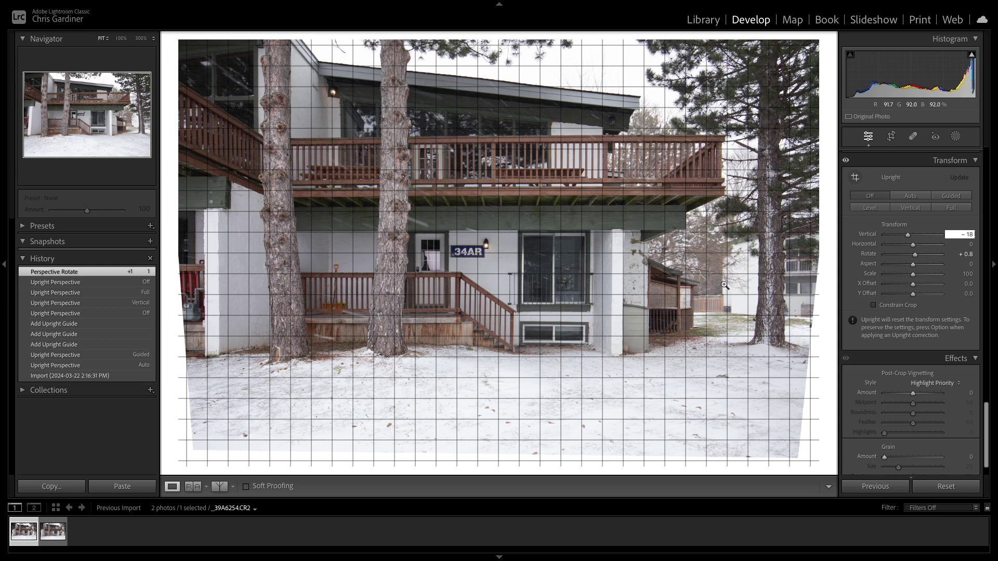
key(Down)
key(Up)
key(Up)
key(Up)
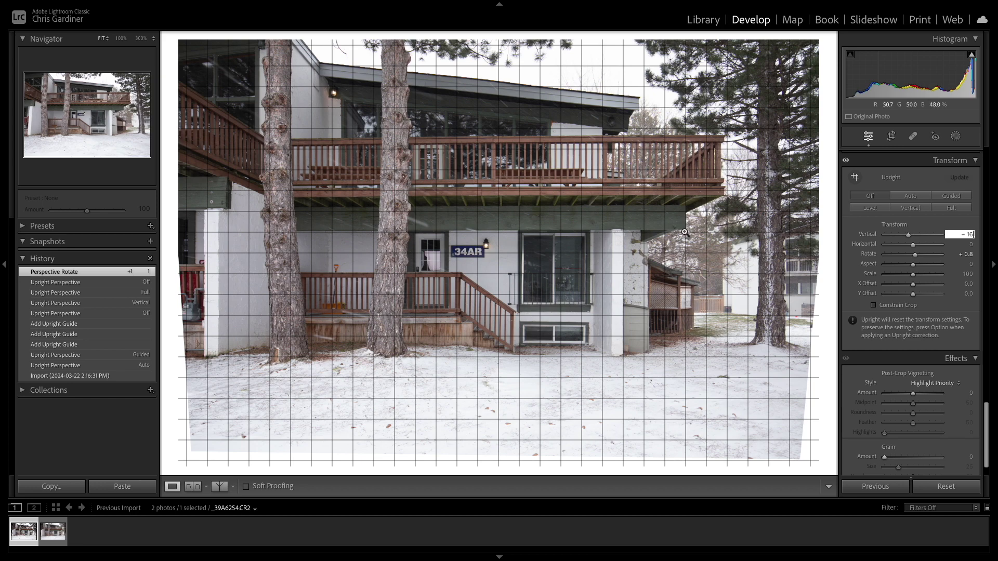
Set Horizontal perspective to -5 and enable Constrain Crop
click(966, 244)
text(-5)
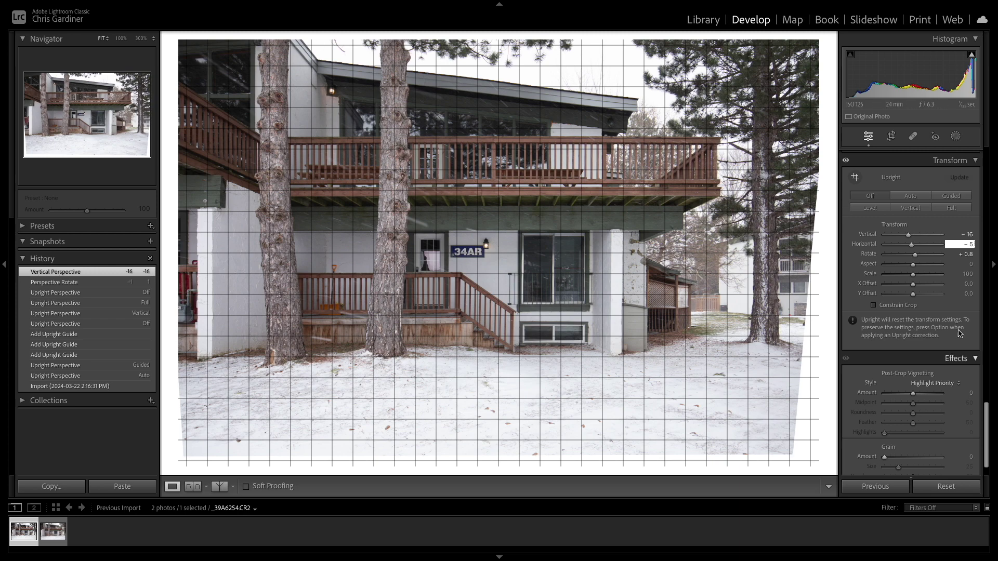
click(897, 305)
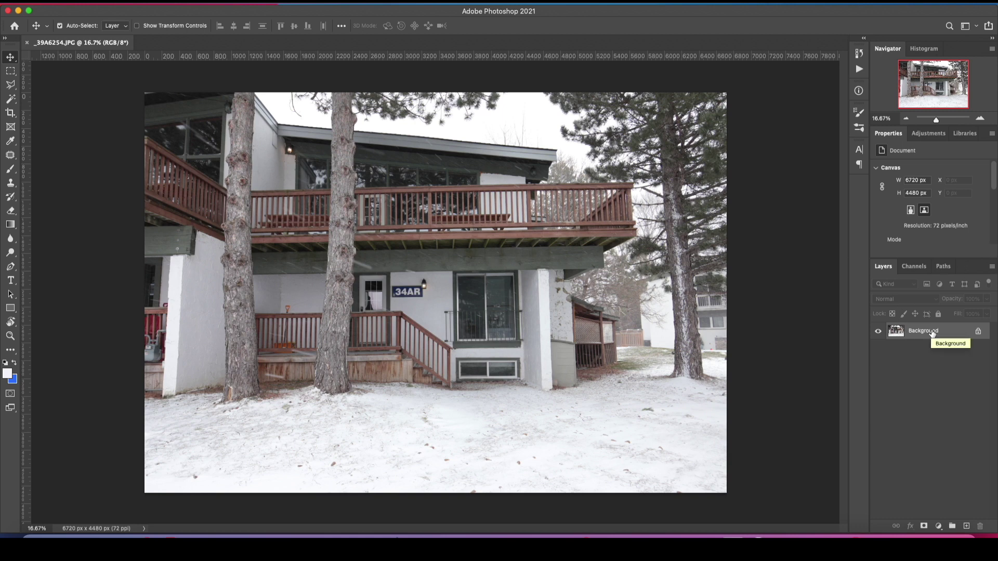
Duplicate the Background layer and add guides along the deck, roofline and walls
key(super+j)
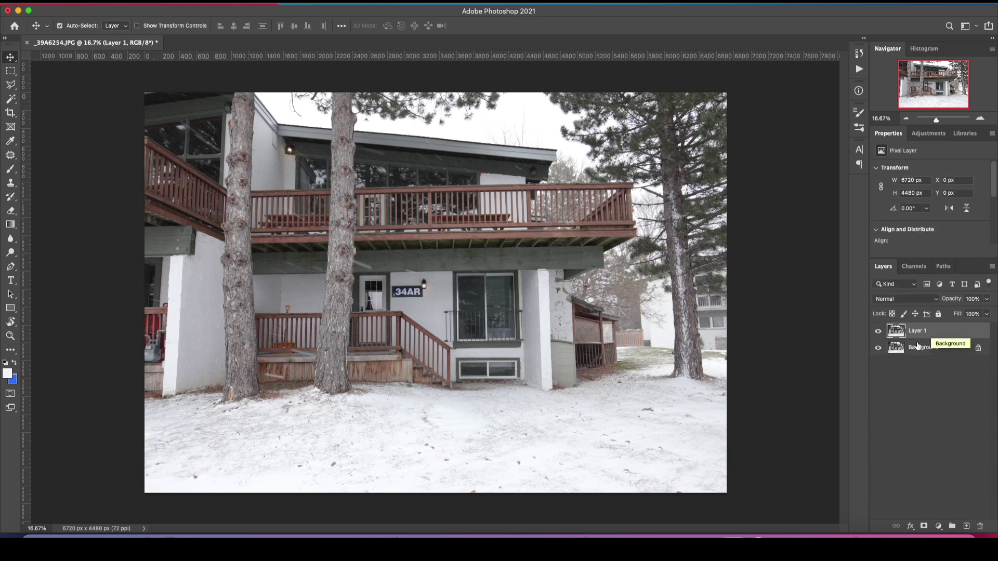
key(super+t)
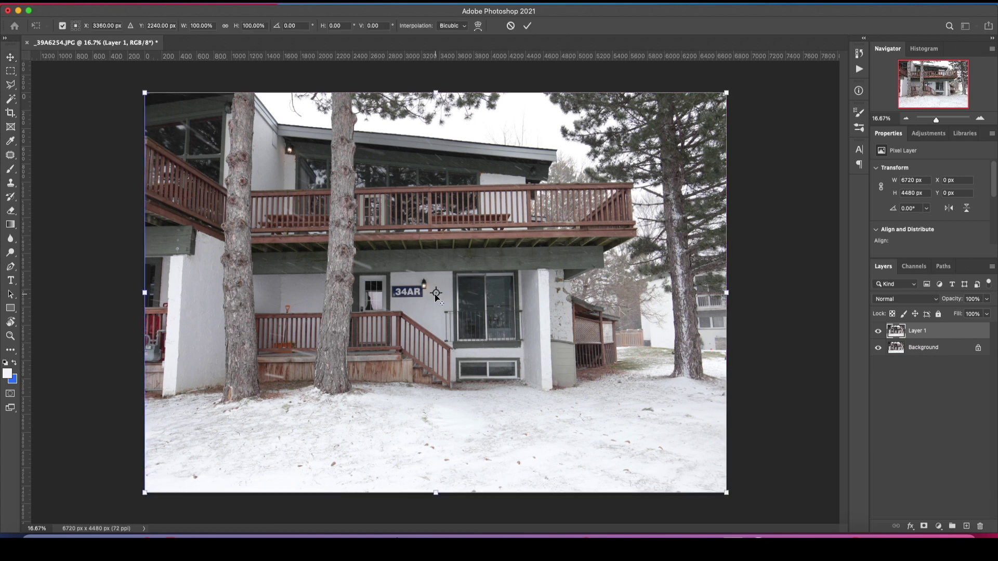
drag(23, 212, 435, 219)
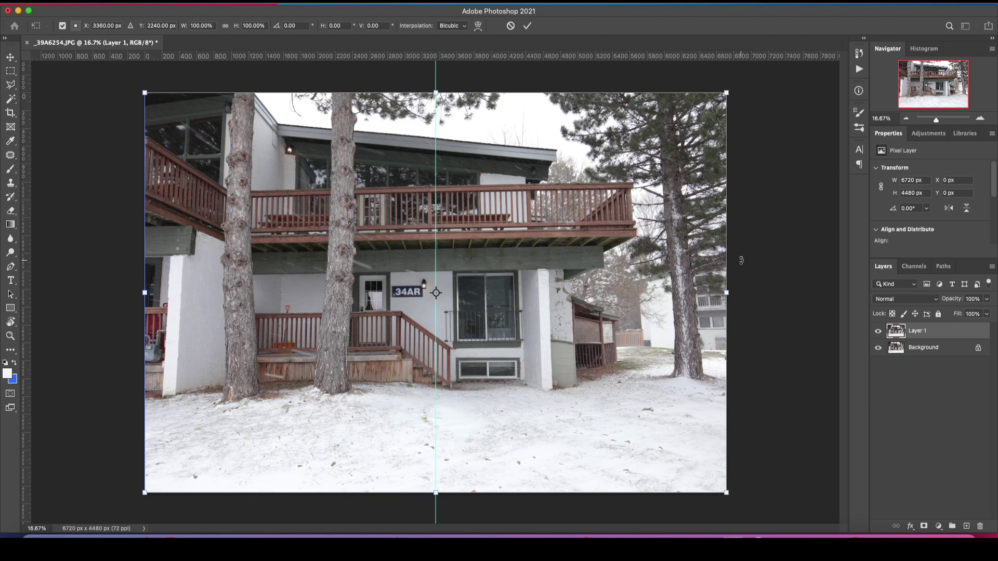
drag(353, 60, 388, 231)
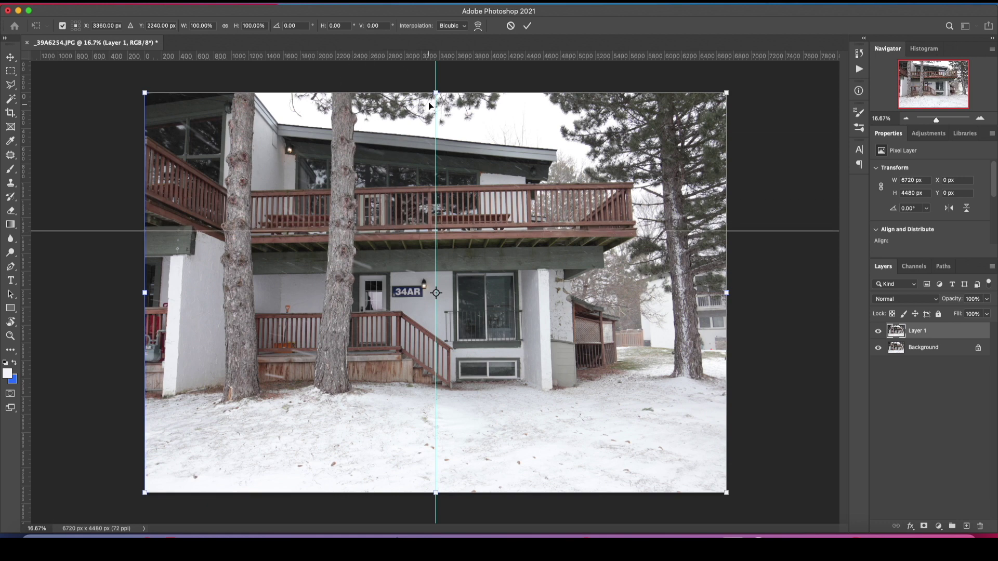
drag(439, 61, 437, 269)
drag(25, 269, 548, 270)
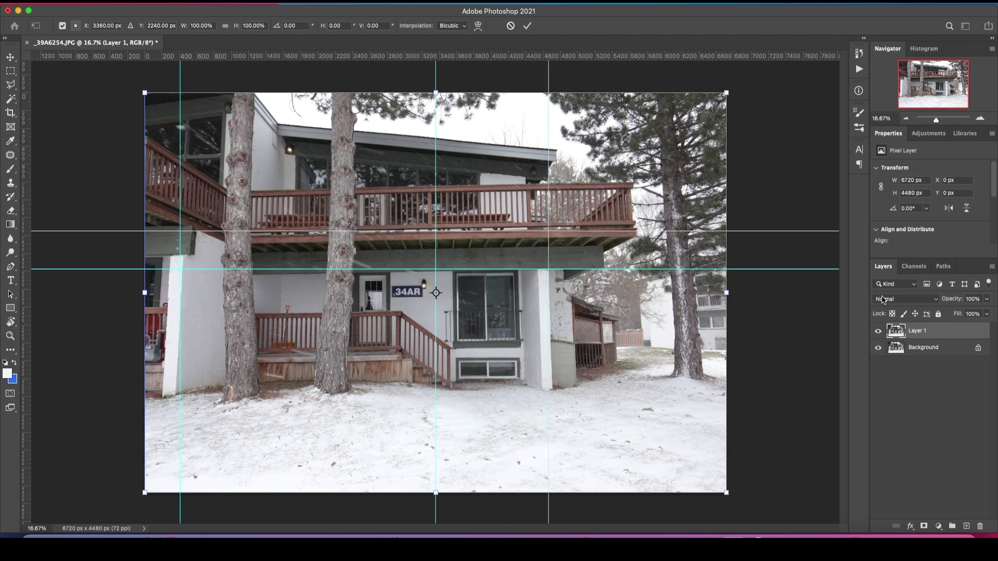
click(918, 334)
key(super+t)
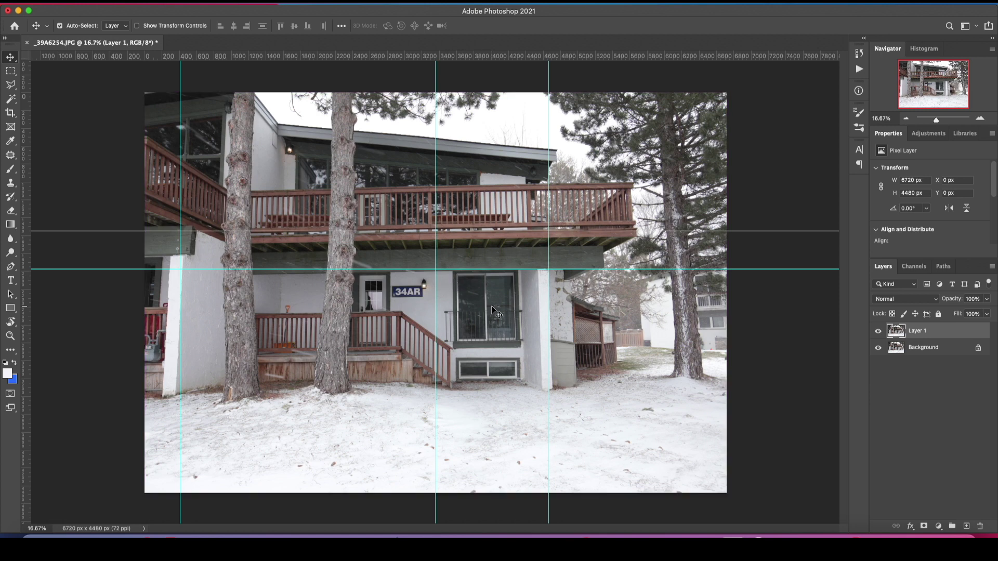
Rotate Layer 1 by about 0.9° with Free Transform
right_click(490, 304)
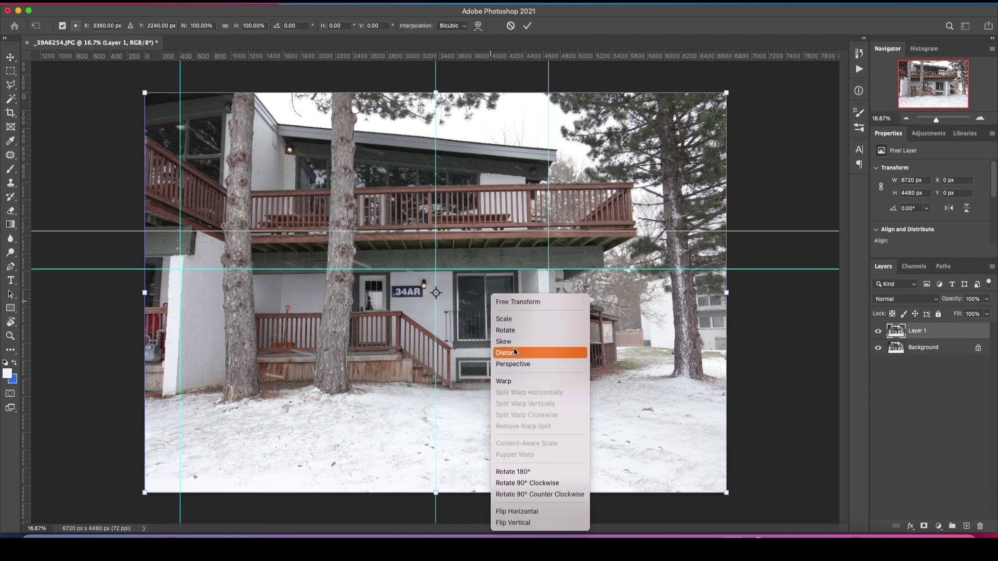
click(512, 330)
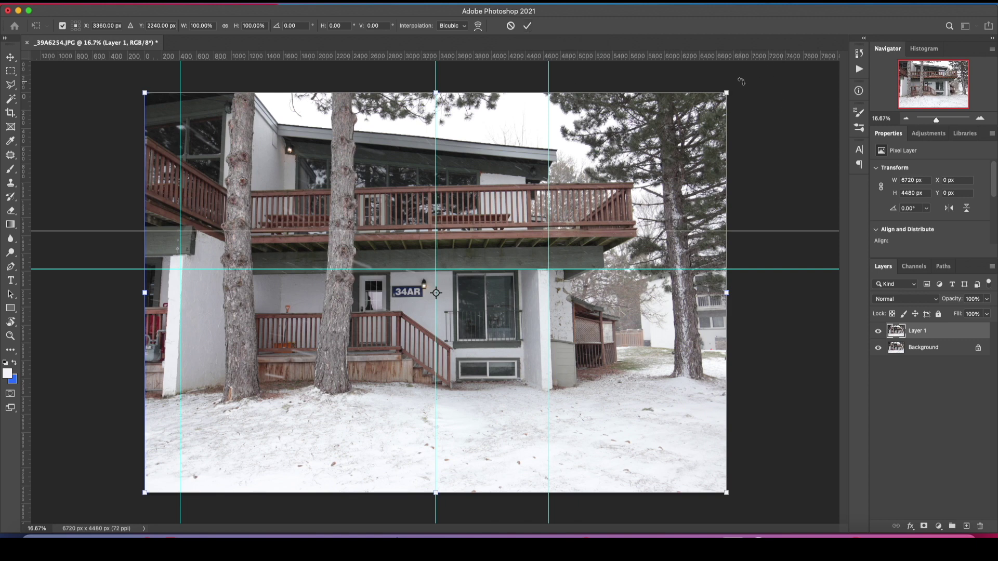
drag(741, 82, 746, 91)
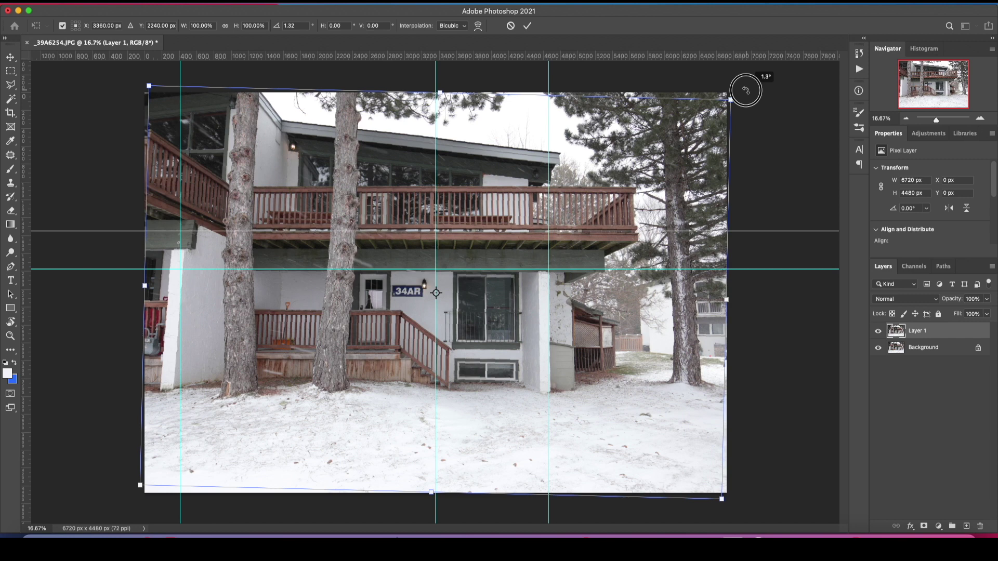
drag(746, 90, 744, 88)
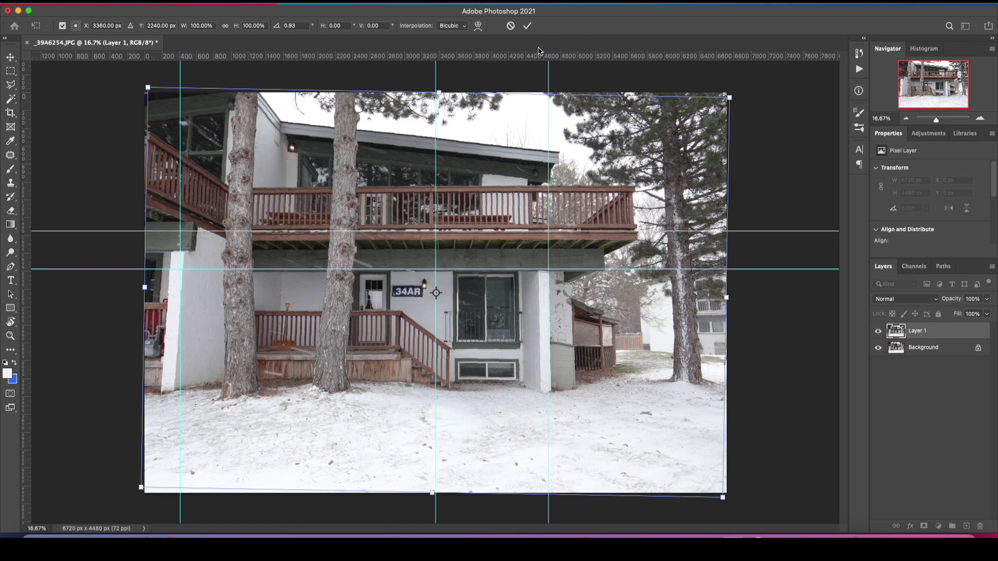
Perspective-distort Layer 1's corners to straighten the verticals, then hide the Background layer
right_click(650, 214)
click(676, 281)
drag(142, 488, 165, 487)
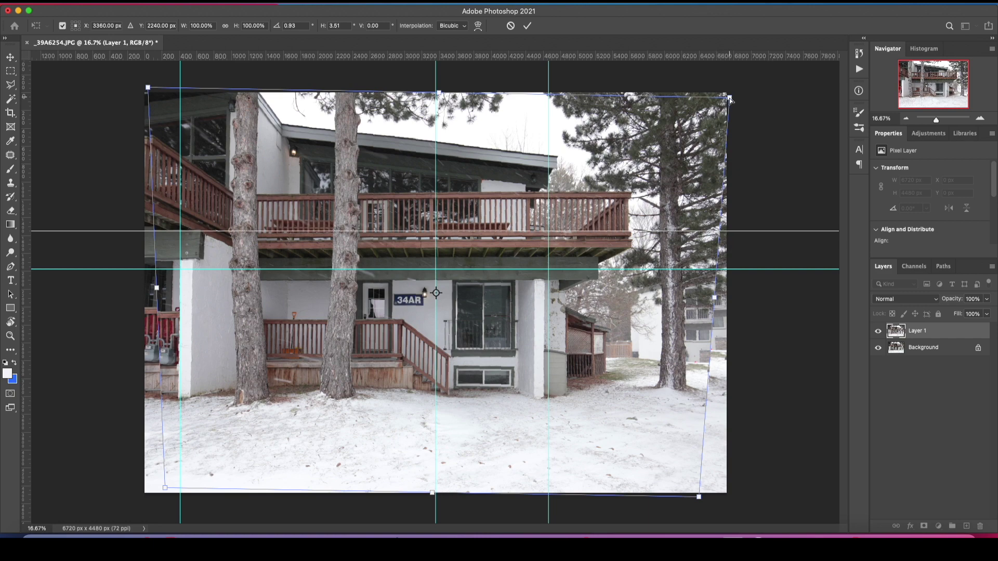
drag(148, 87, 149, 96)
drag(729, 98, 728, 106)
key(Return)
click(878, 348)
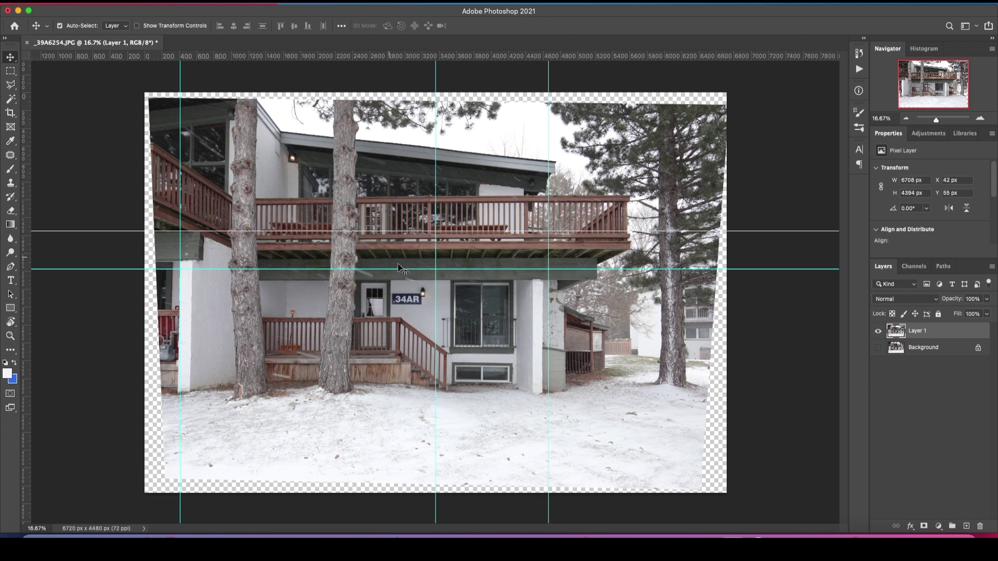
Crop the photo to a marquee inside the transparent edges, giving 6168 × 4184 px
key(m)
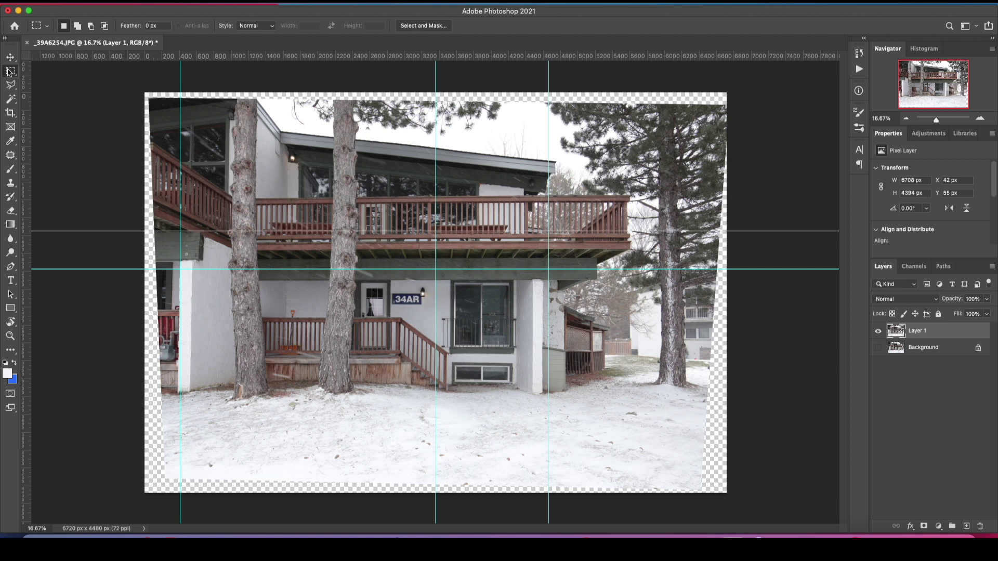
drag(166, 479, 700, 116)
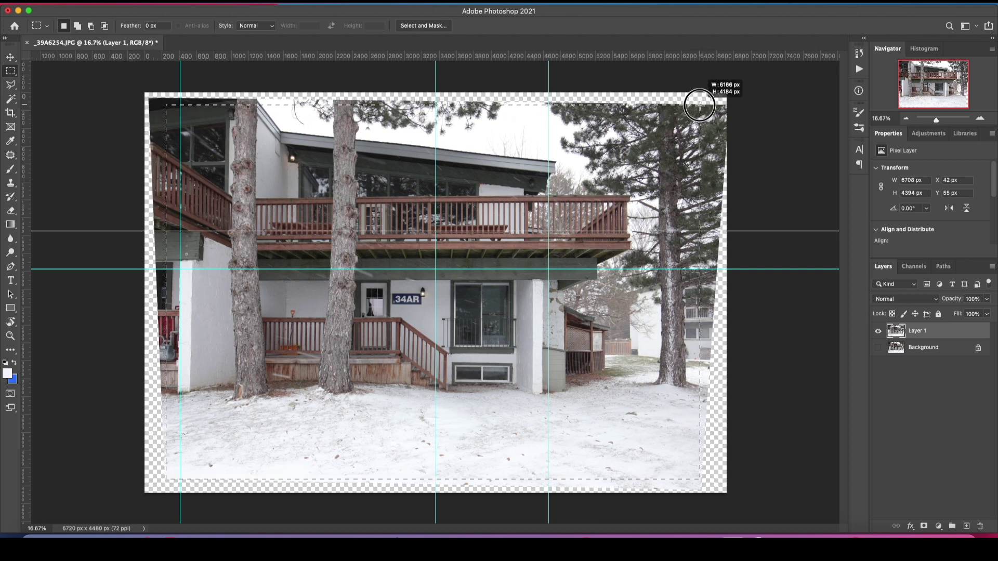
drag(700, 105, 699, 106)
click(130, 2)
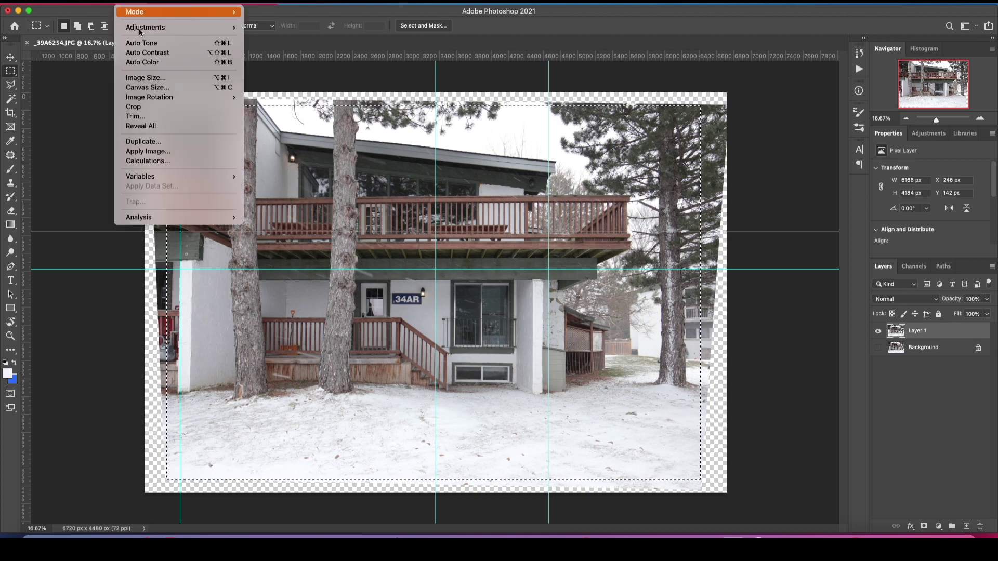
click(139, 107)
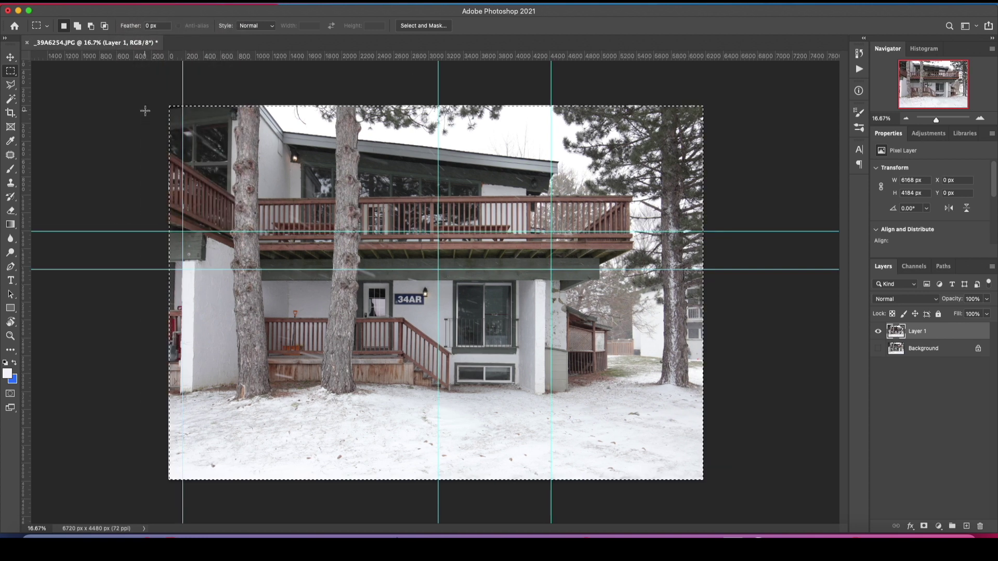
click(758, 116)
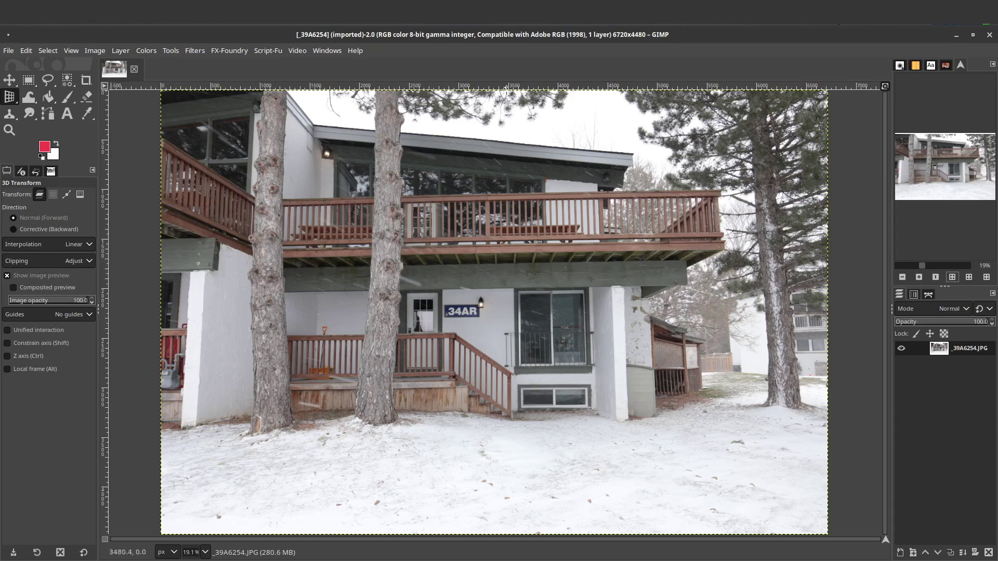
Add horizontal guides at the deck, beam and roofline, and vertical guides along the walls
drag(498, 88, 474, 288)
drag(470, 86, 474, 257)
drag(456, 88, 473, 197)
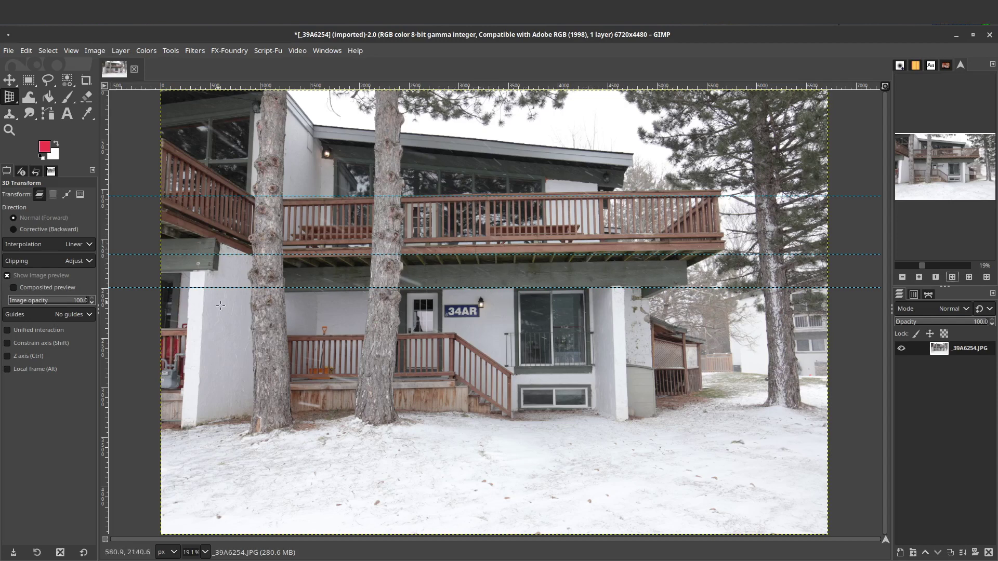
drag(106, 347, 201, 330)
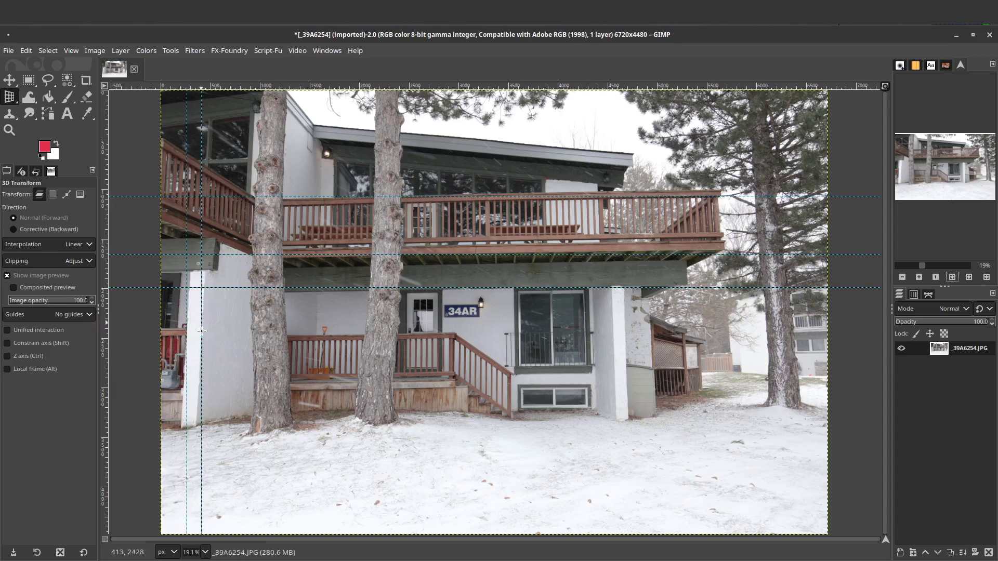
drag(105, 312, 650, 312)
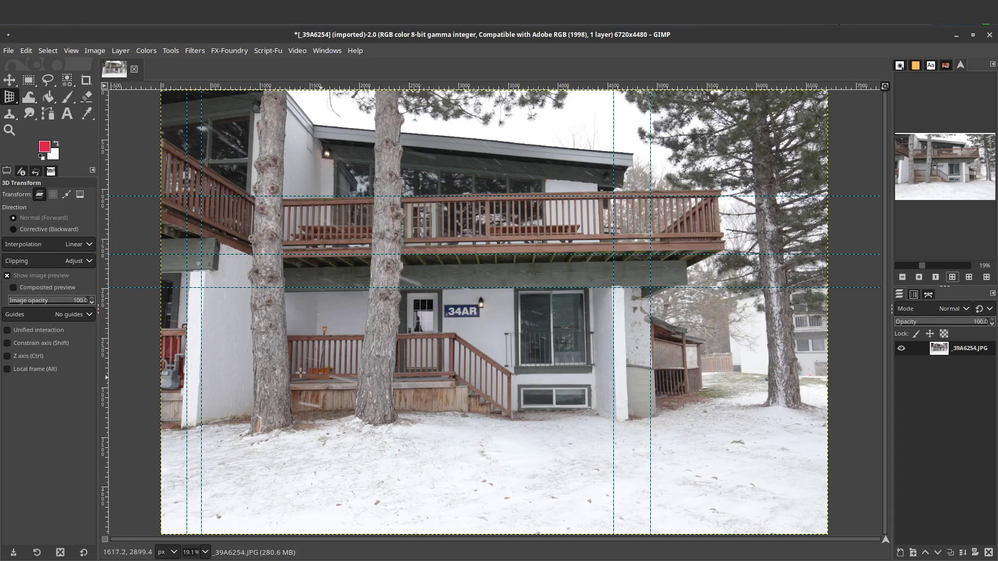
drag(358, 85, 443, 383)
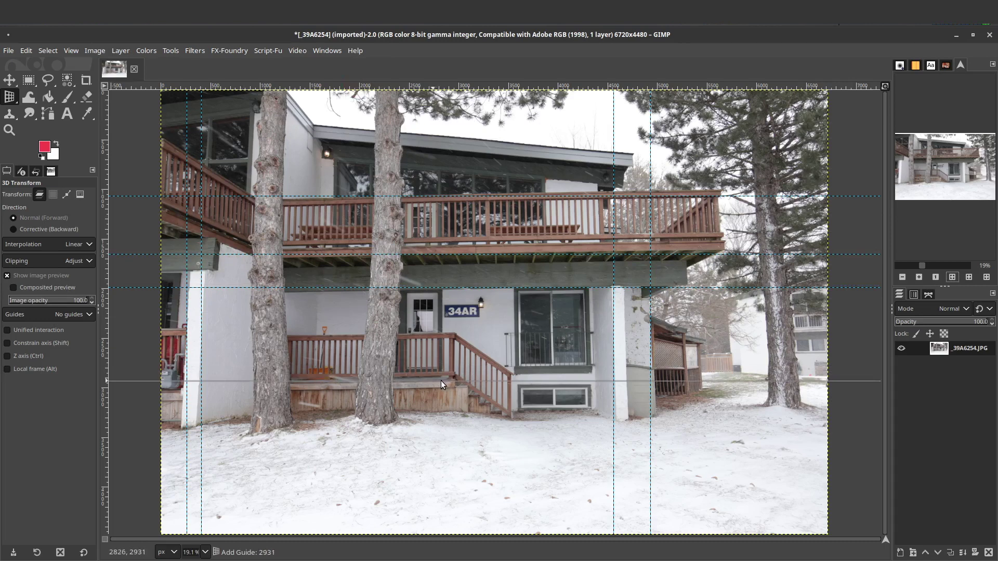
Start a 3D Transform of the house photo from the image's Tools > Transform Tools menu
right_click(503, 331)
mouse_move(542, 443)
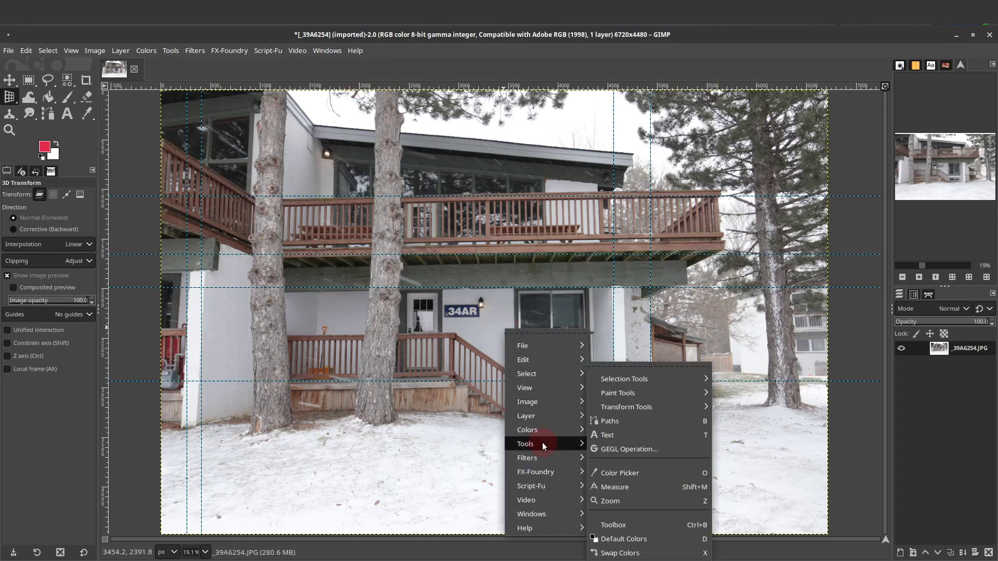
mouse_move(638, 409)
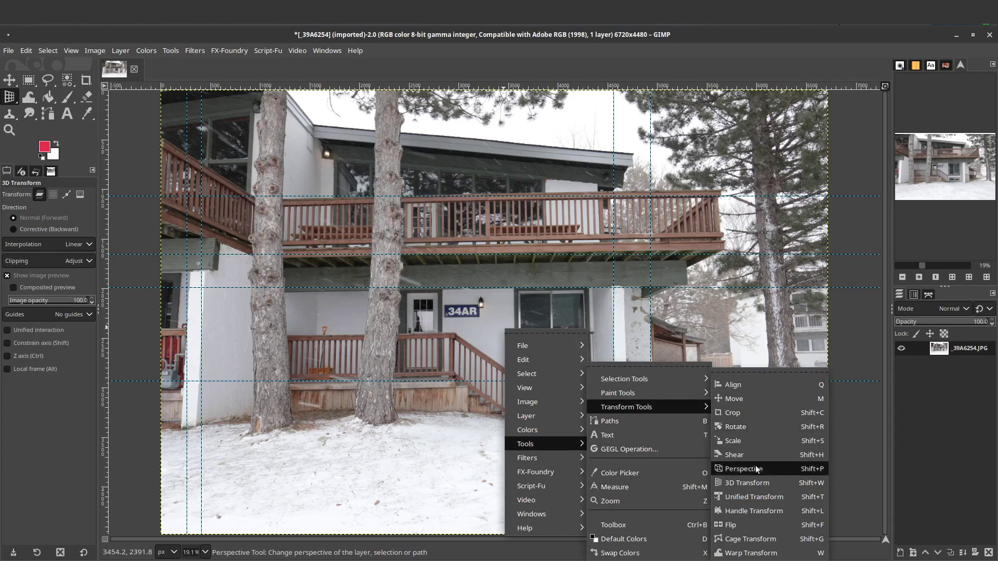
click(752, 484)
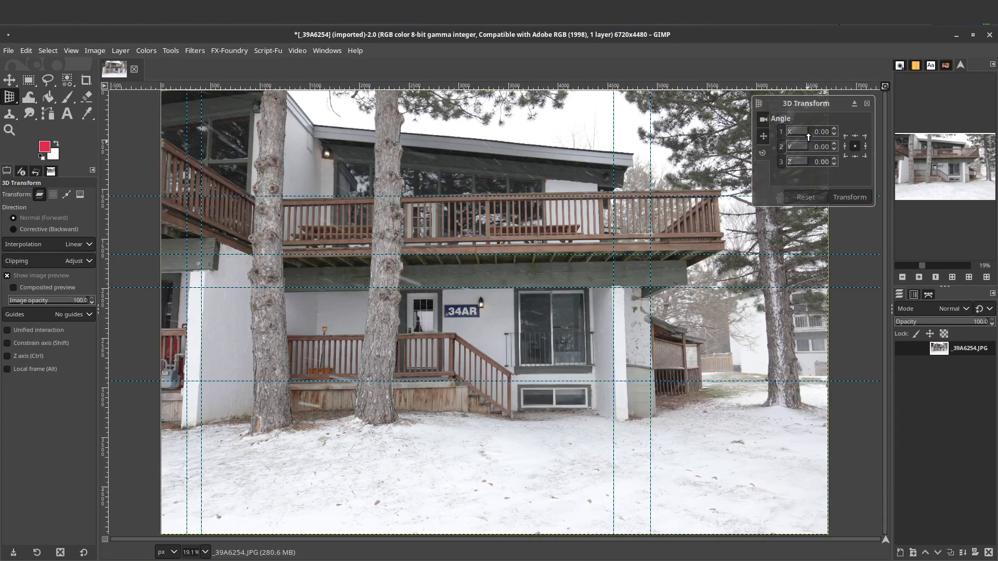
Try X tilts of 6° and -1°, a Y tilt of 3° and a slight Z rotation, then reset them to 0
click(834, 130)
click(834, 133)
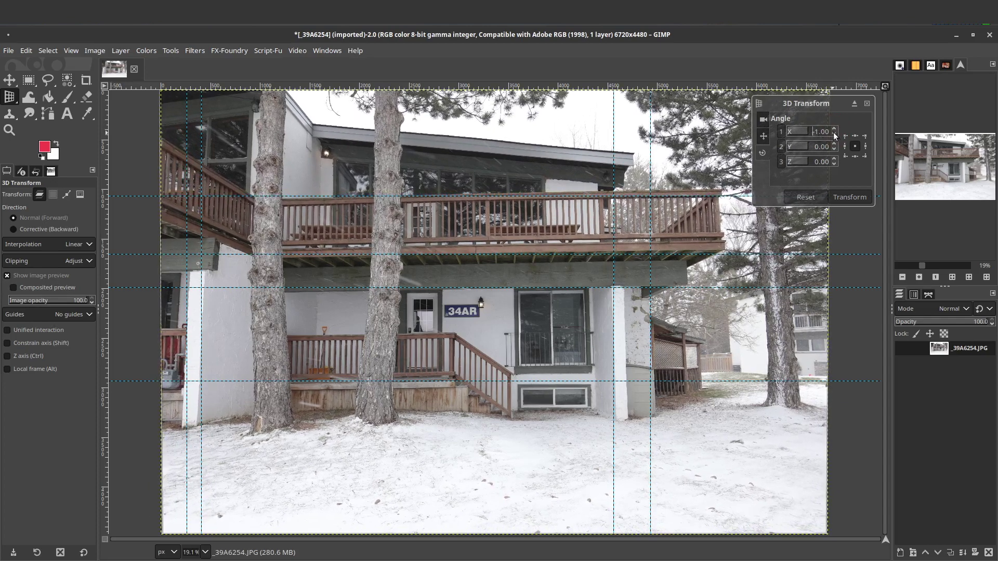
click(834, 130)
click(834, 144)
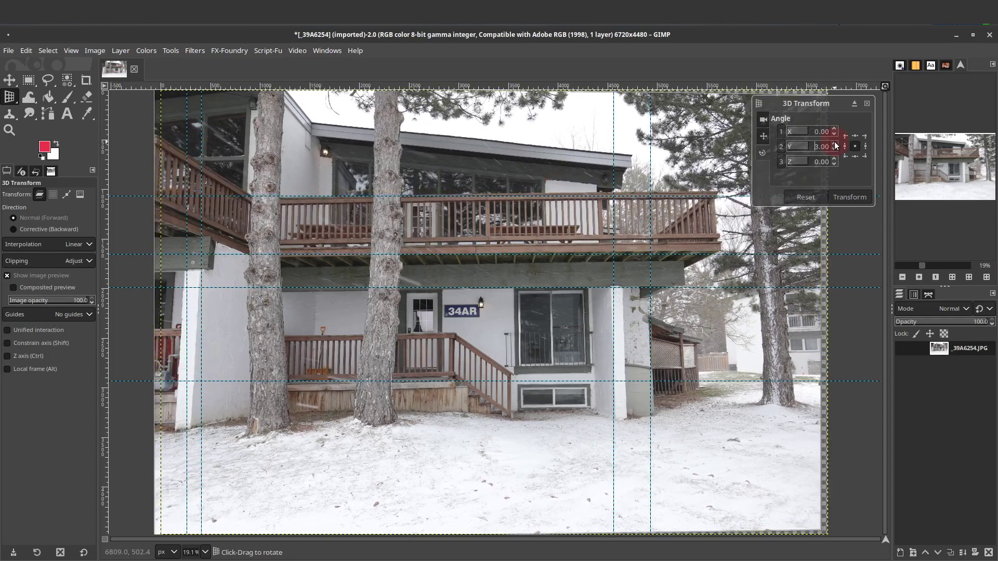
click(834, 149)
click(835, 149)
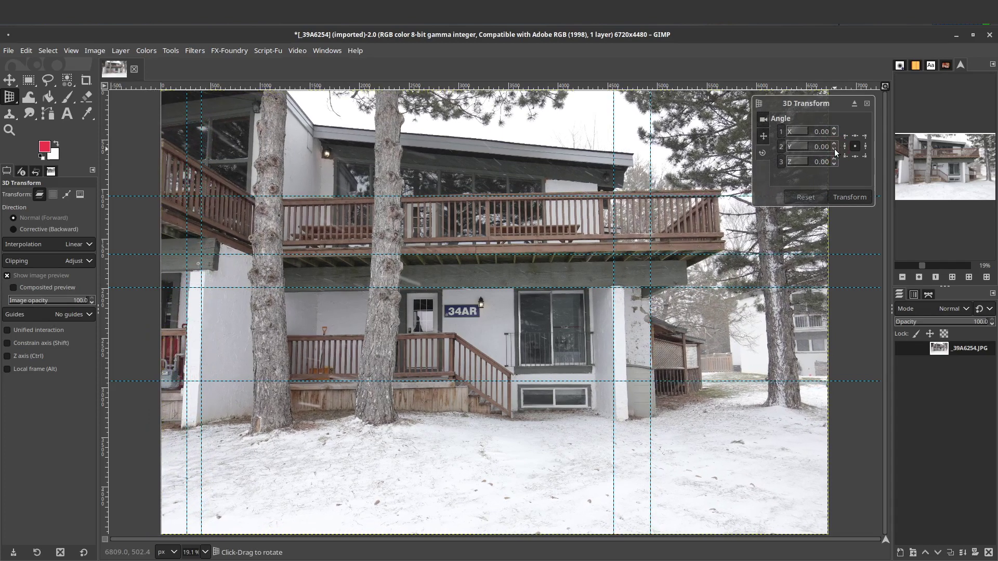
click(834, 164)
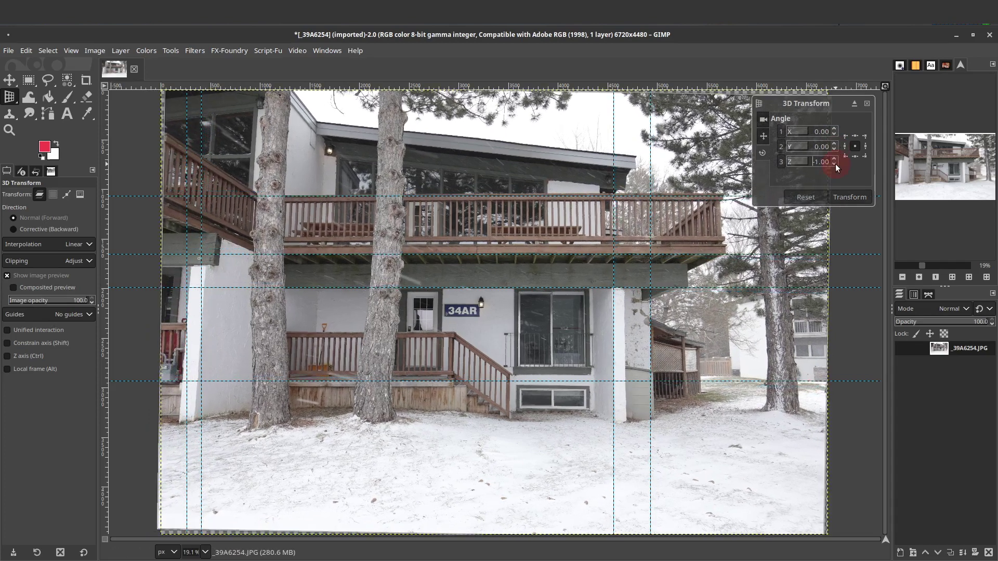
click(835, 159)
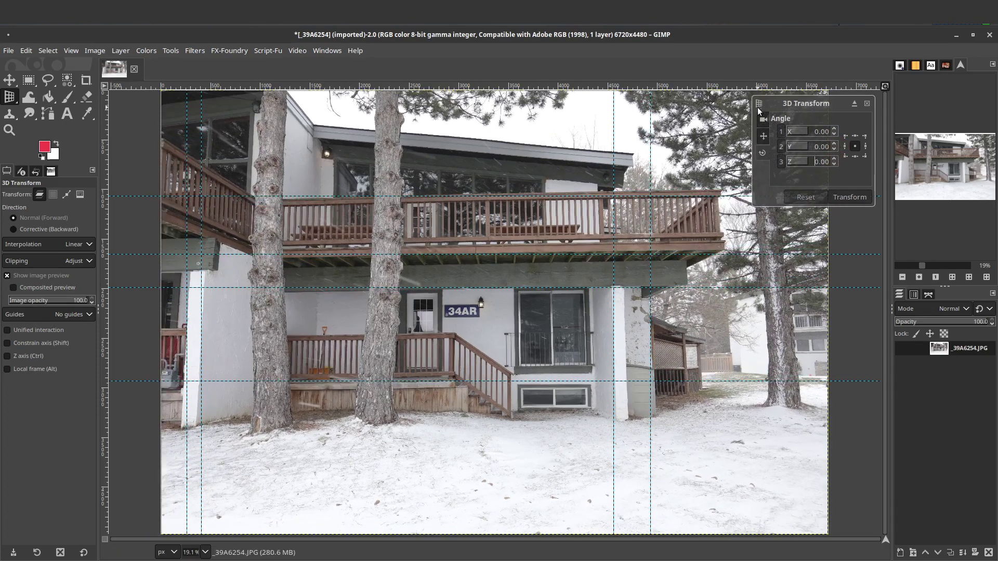
click(822, 161)
Nudge the Z rotation and drag two vertical guides from the left ruler across the photo's middle
drag(822, 161, 821, 160)
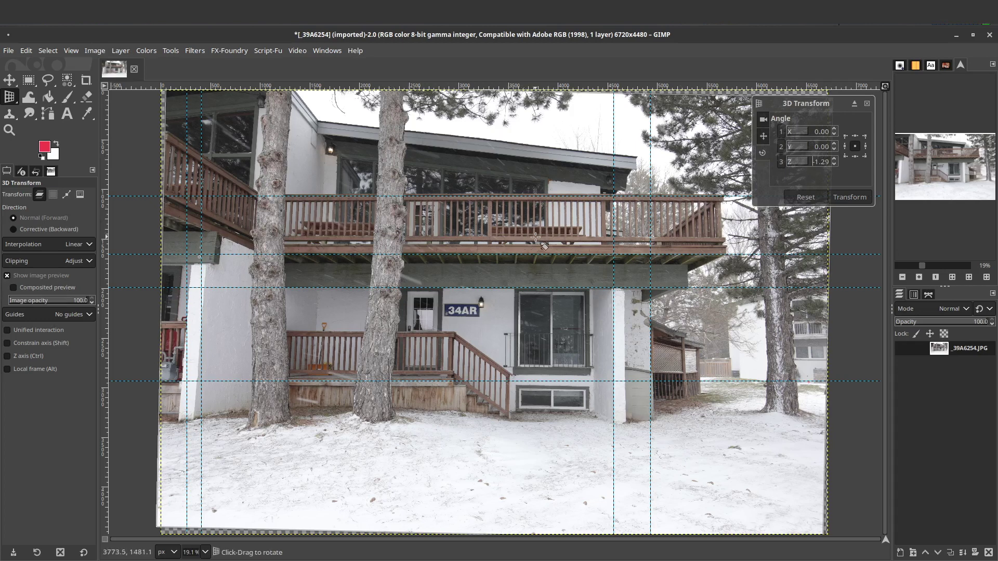
drag(105, 334, 476, 358)
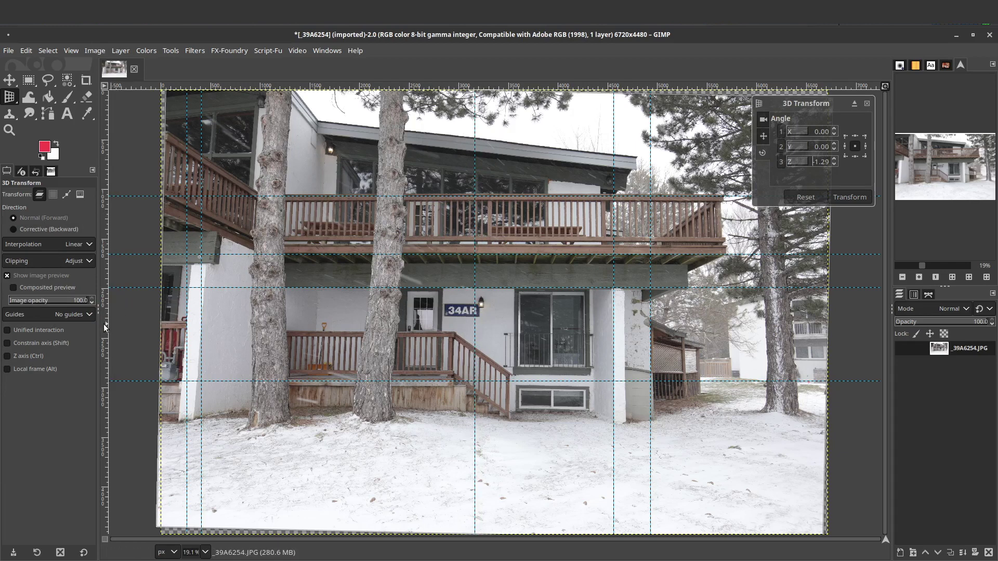
drag(106, 324, 497, 321)
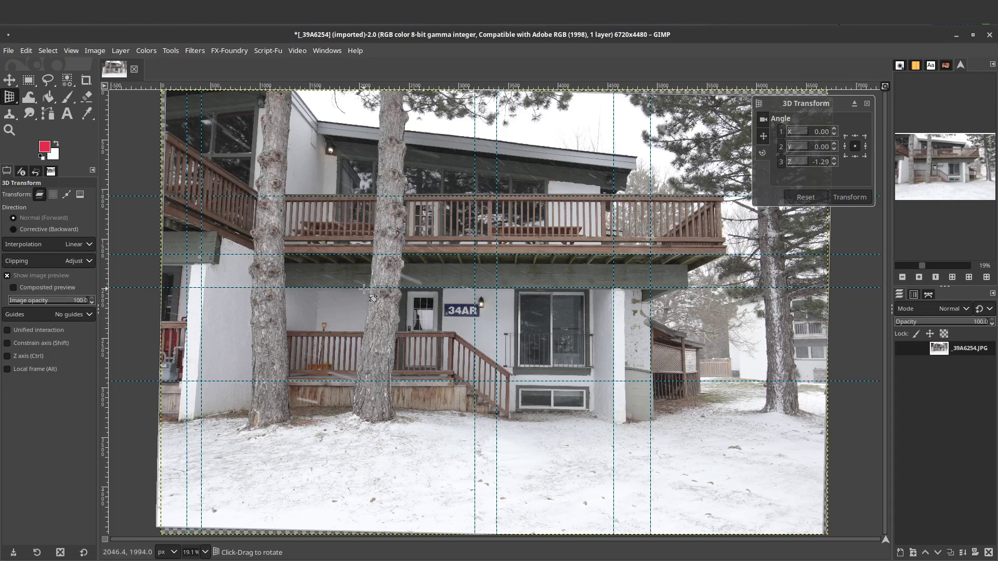
click(834, 130)
Tilt the photo back around the X axis to an angle of -12°
click(833, 135)
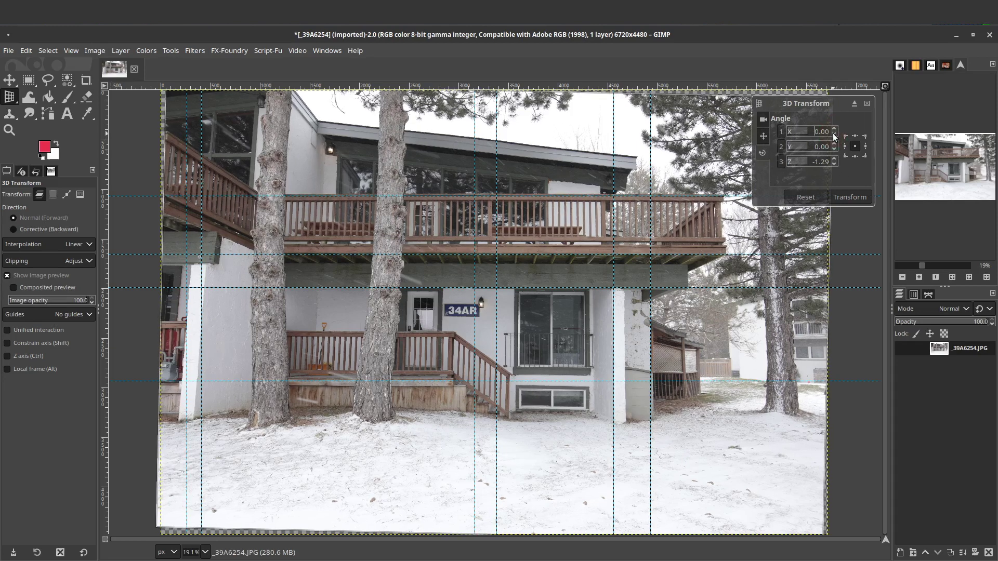
click(834, 135)
click(834, 135)
click(833, 134)
click(834, 135)
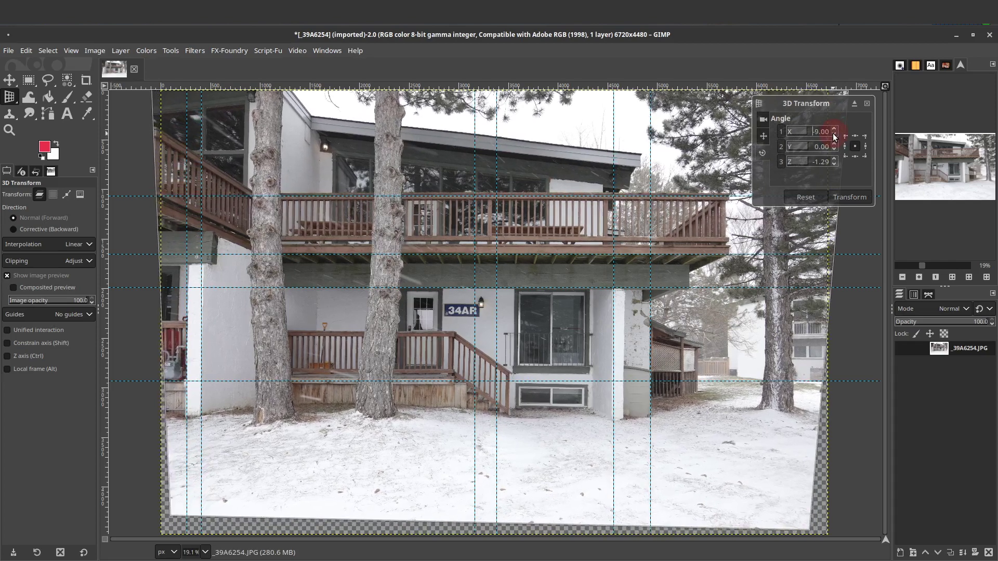
click(833, 135)
click(834, 134)
click(833, 135)
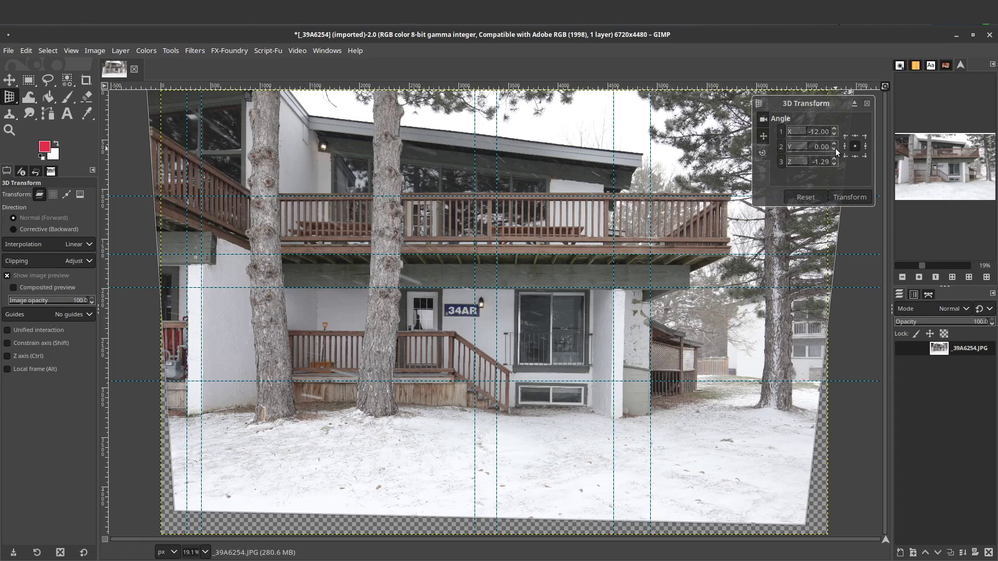
click(834, 134)
click(834, 129)
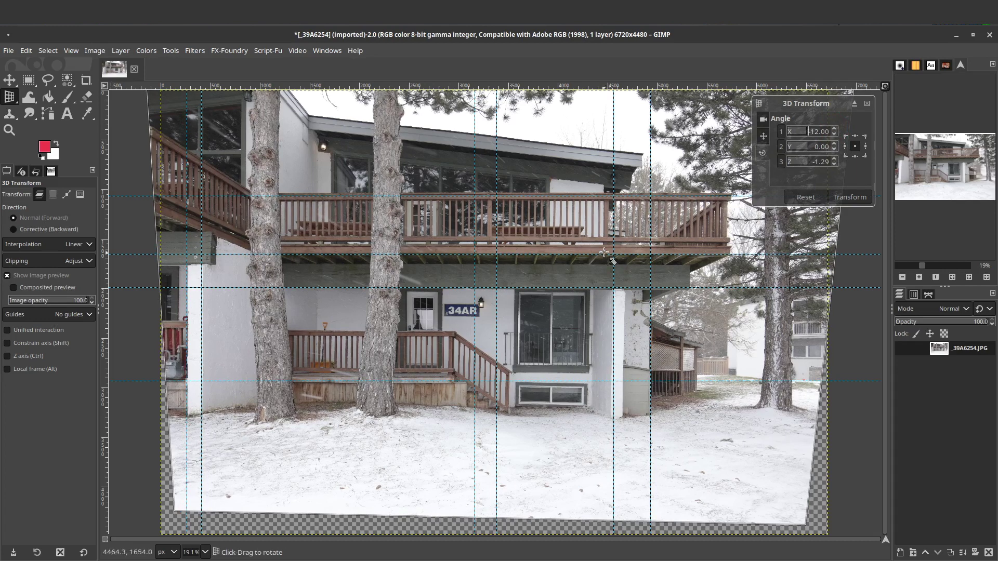
key(ctrl+z)
Set the Z rotation angle to -1.09°
key(s)
key(s)
key(s)
key(s)
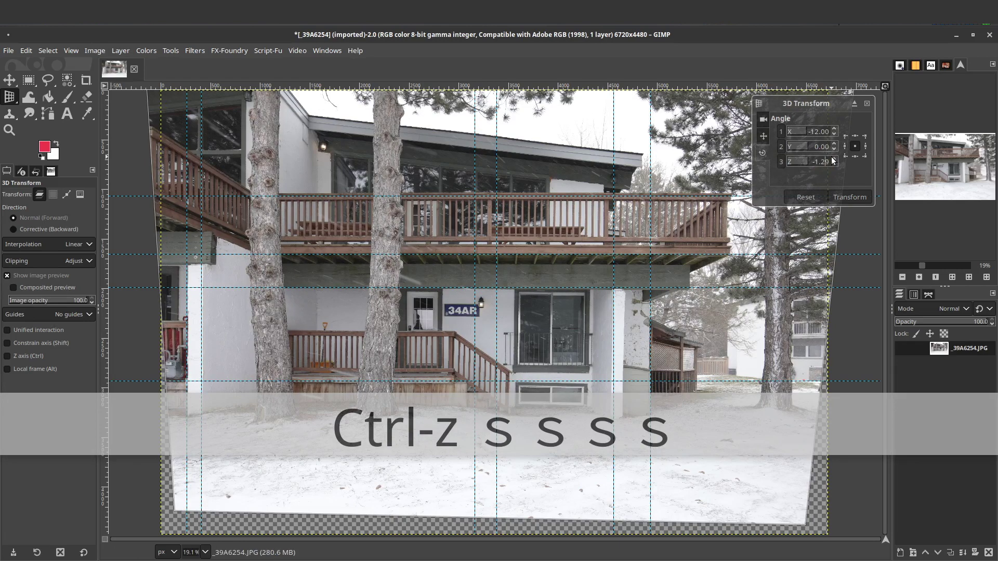
text(3)
key(Return)
text(4)
key(Return)
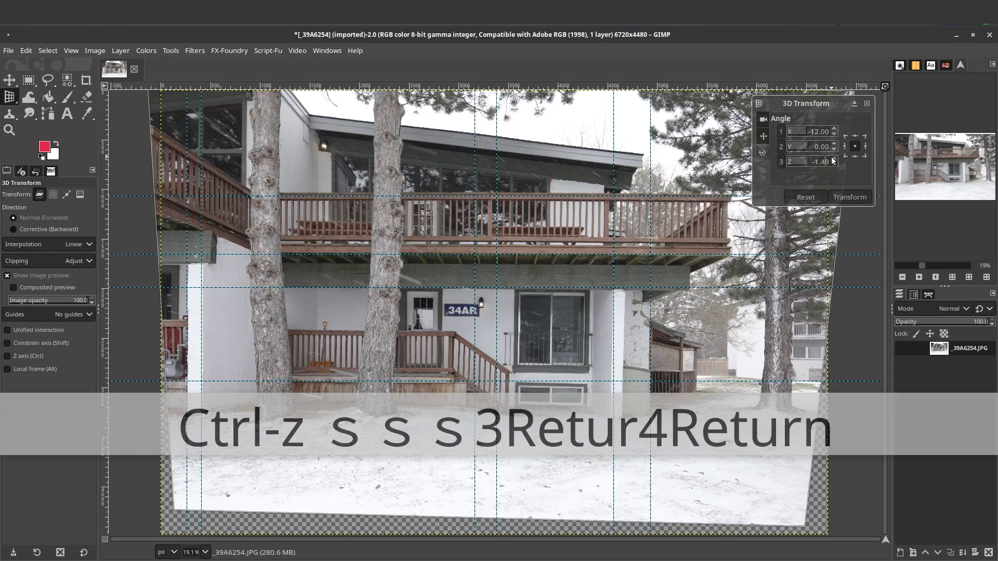
text(1)
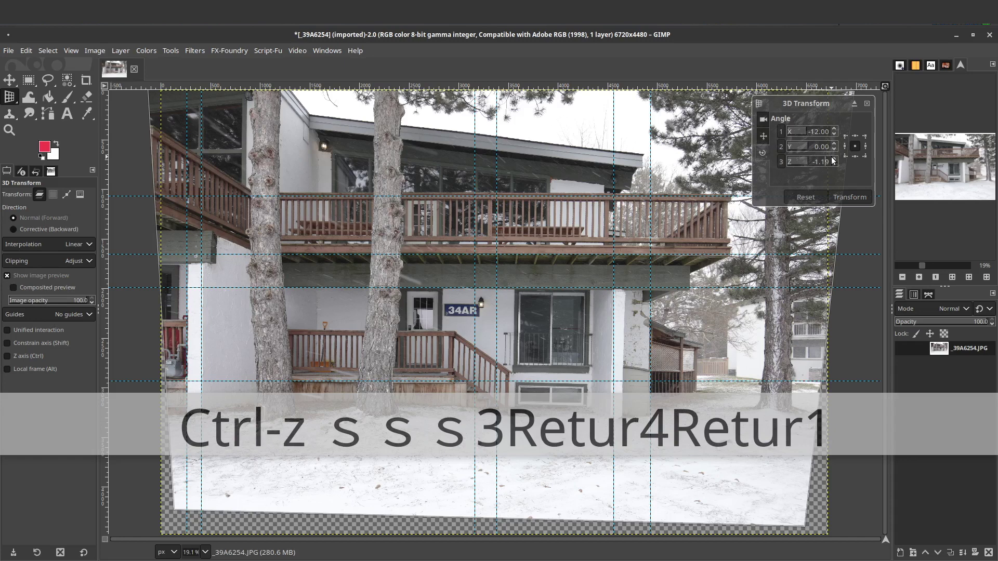
key(Return)
text(0)
key(Return)
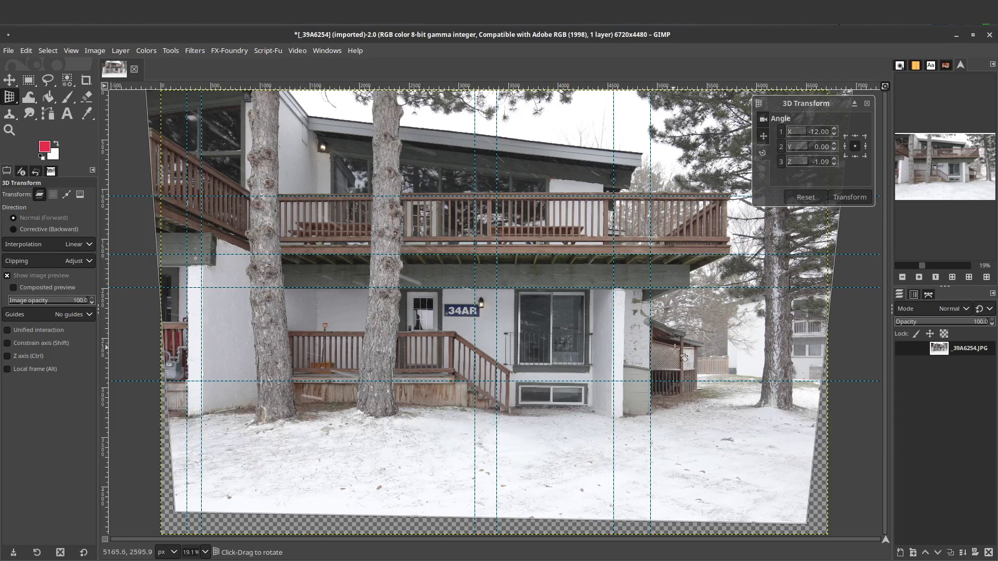
Set the Y tilt to 0.50° and apply the 3D transform
click(833, 147)
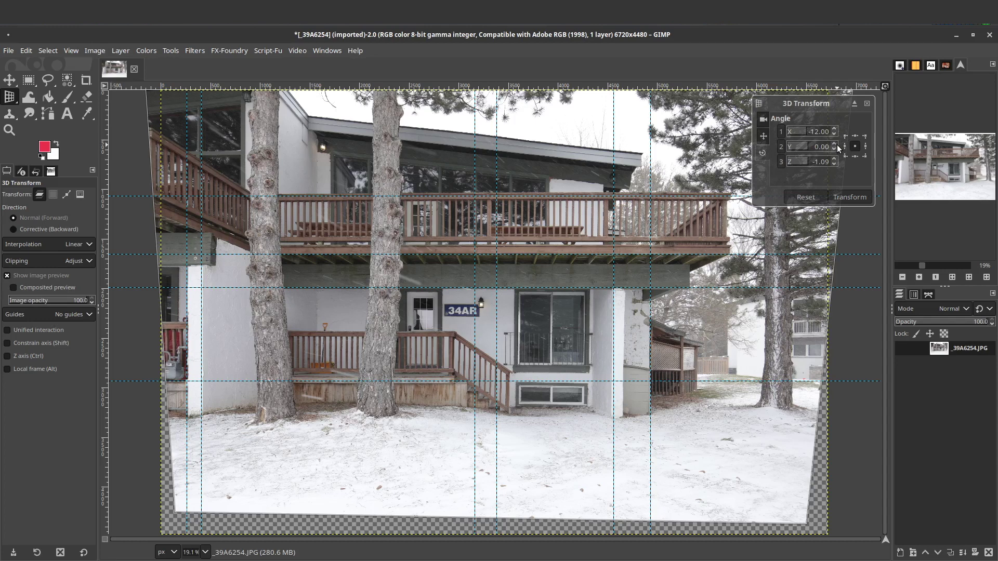
key(BackSpace)
key(BackSpace)
text(5)
key(Return)
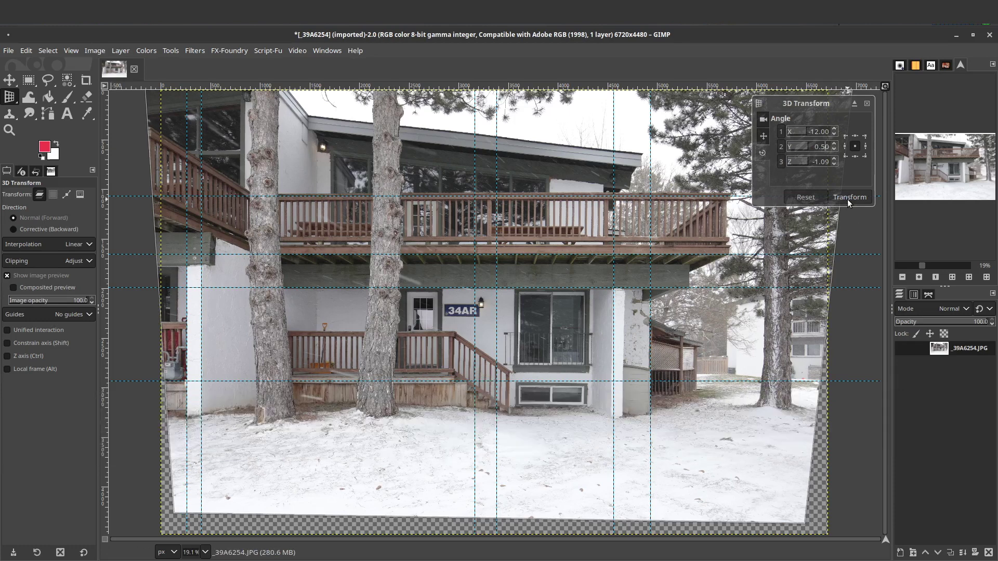
click(847, 198)
Crop the image to the 6343×4250 rectangular selection, deselect, and close GIMP
key(r)
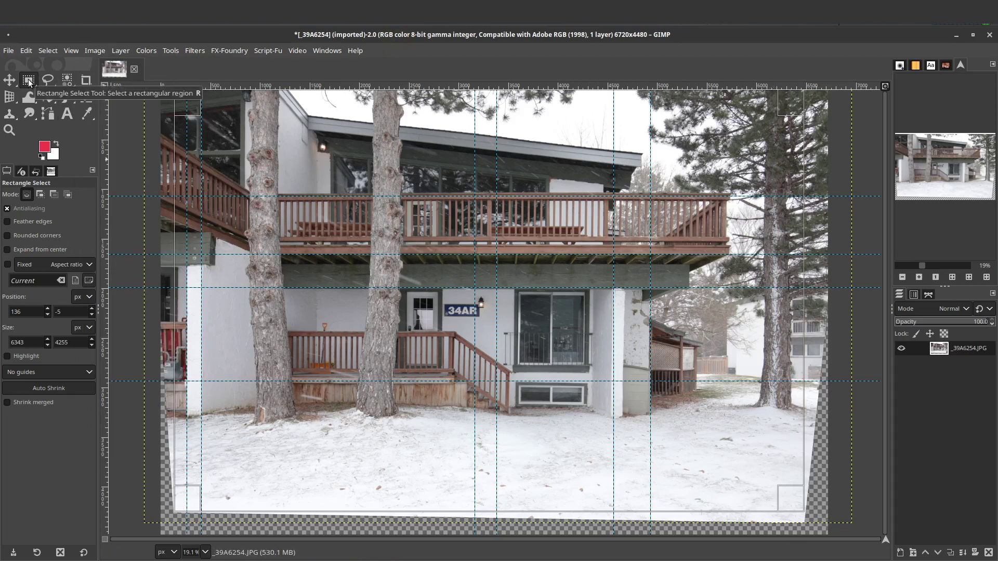
click(94, 51)
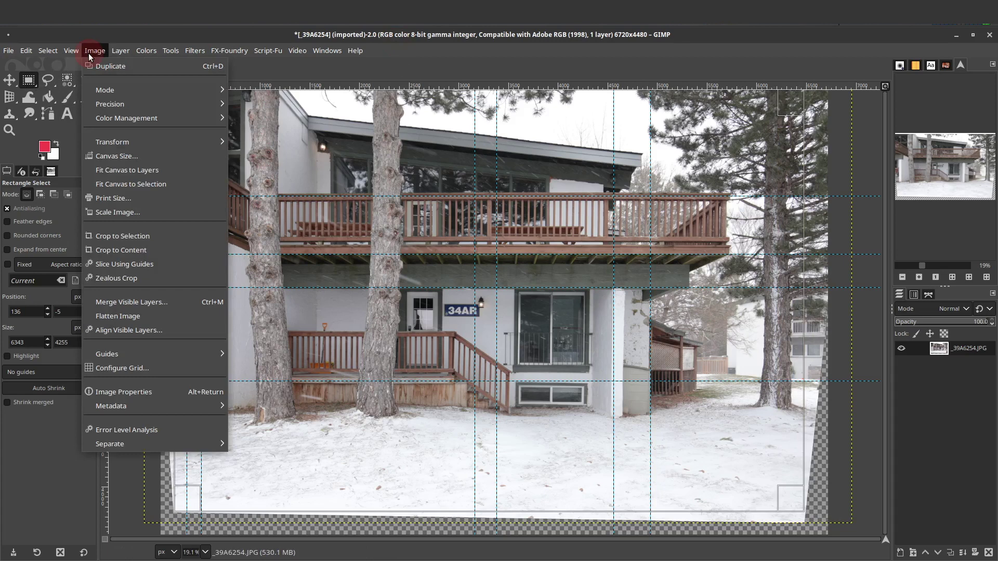
click(148, 239)
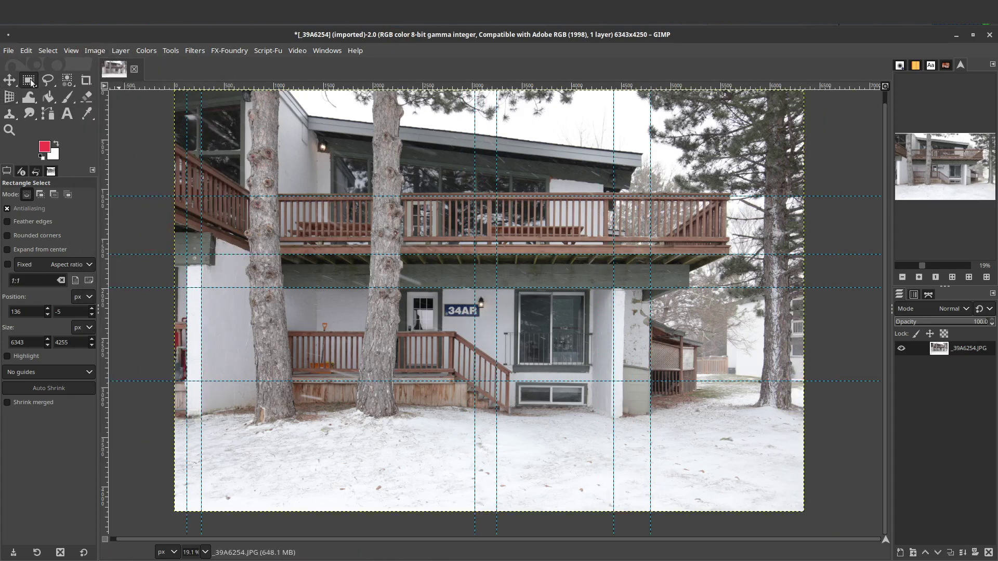
click(155, 155)
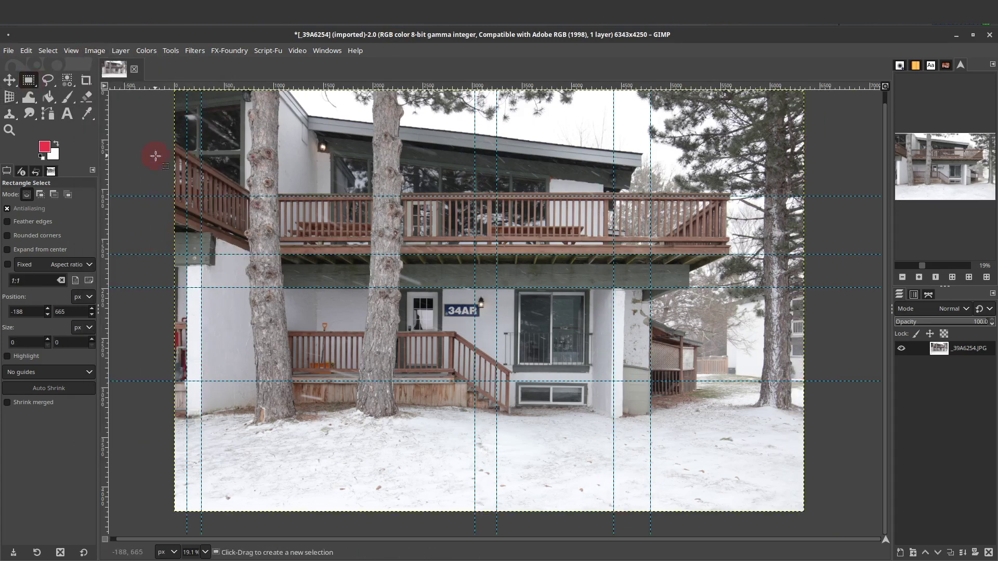
click(989, 35)
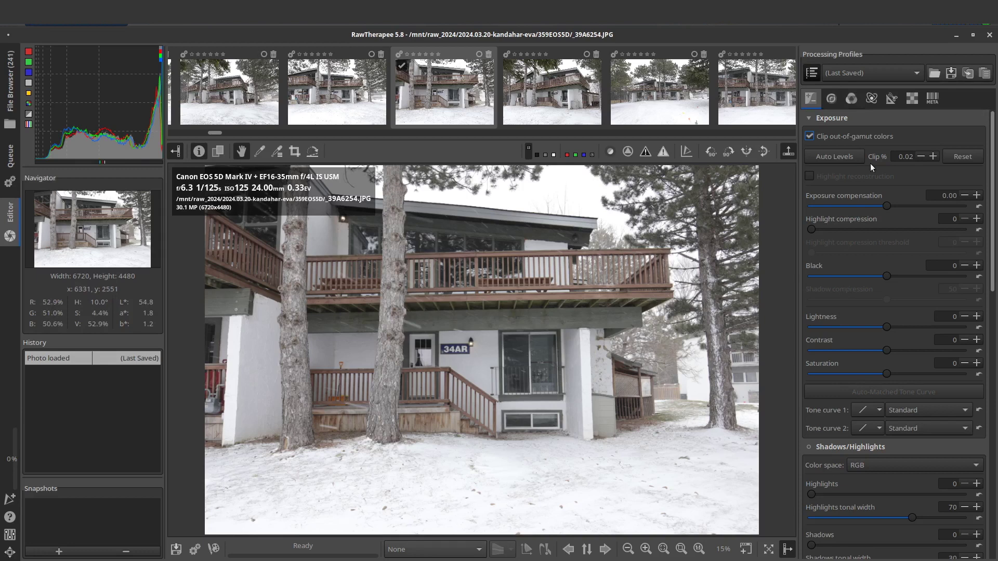
Level the photo by drawing a straight line along a vertical edge, giving a -0.35° rotation
click(891, 100)
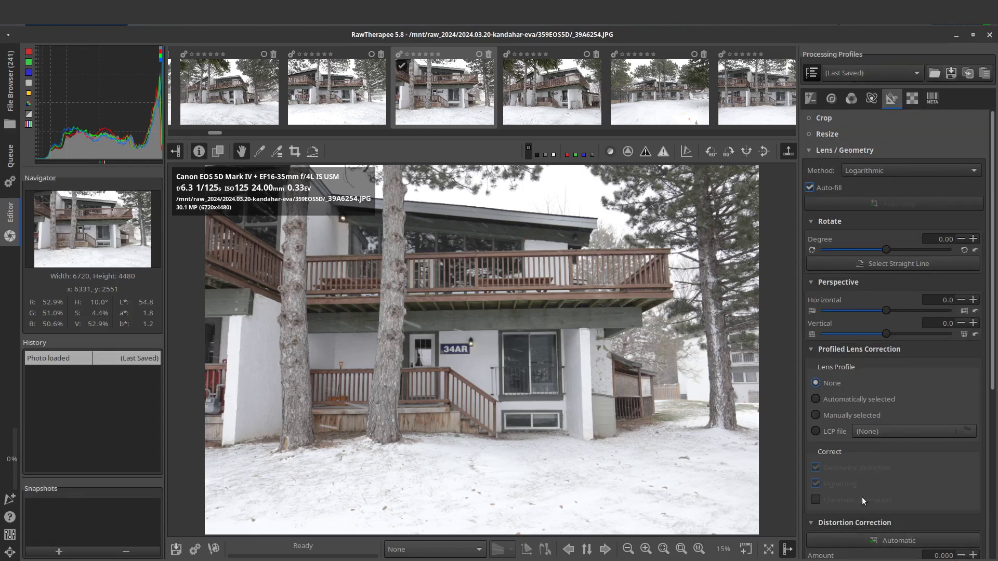
click(973, 239)
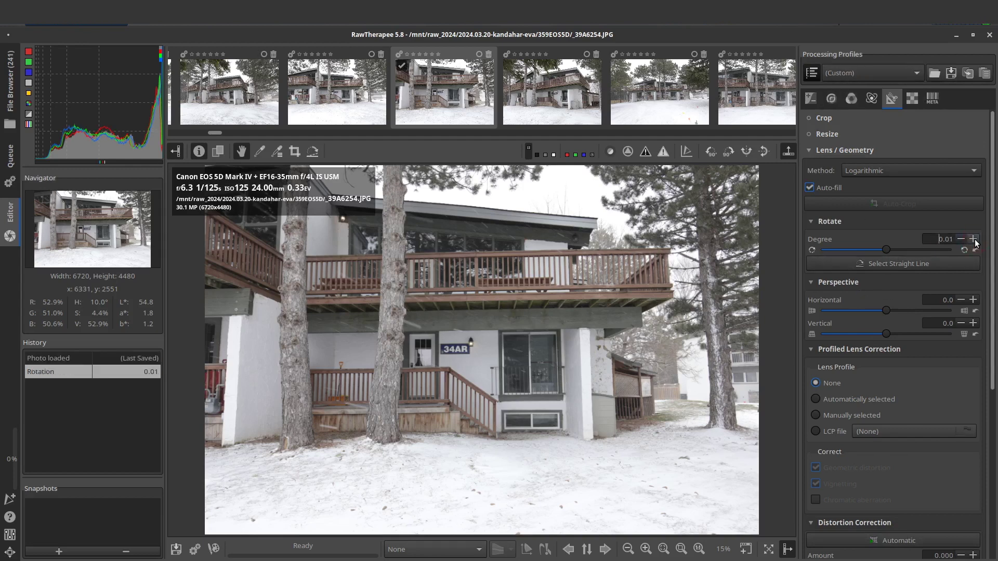
click(895, 263)
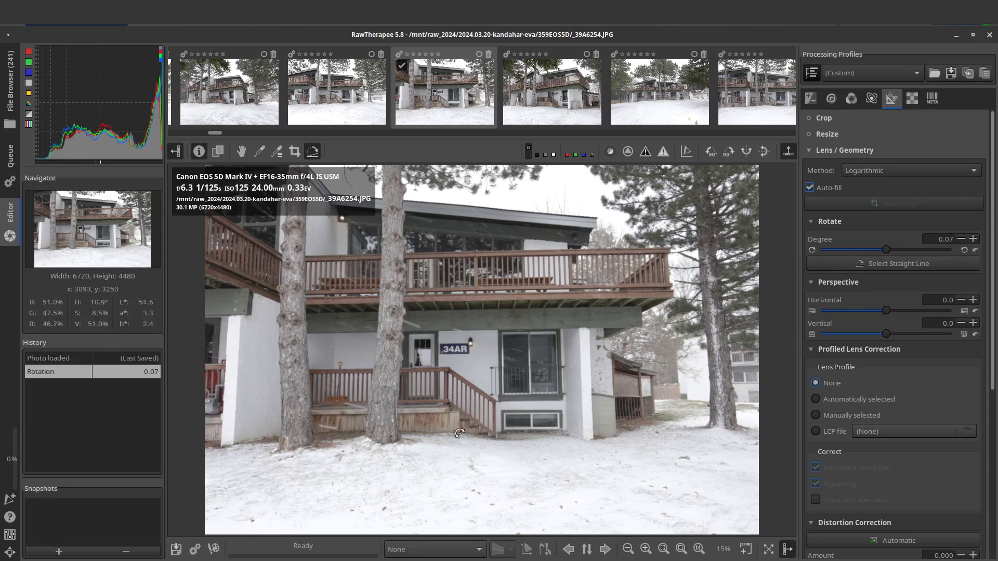
drag(460, 432, 458, 223)
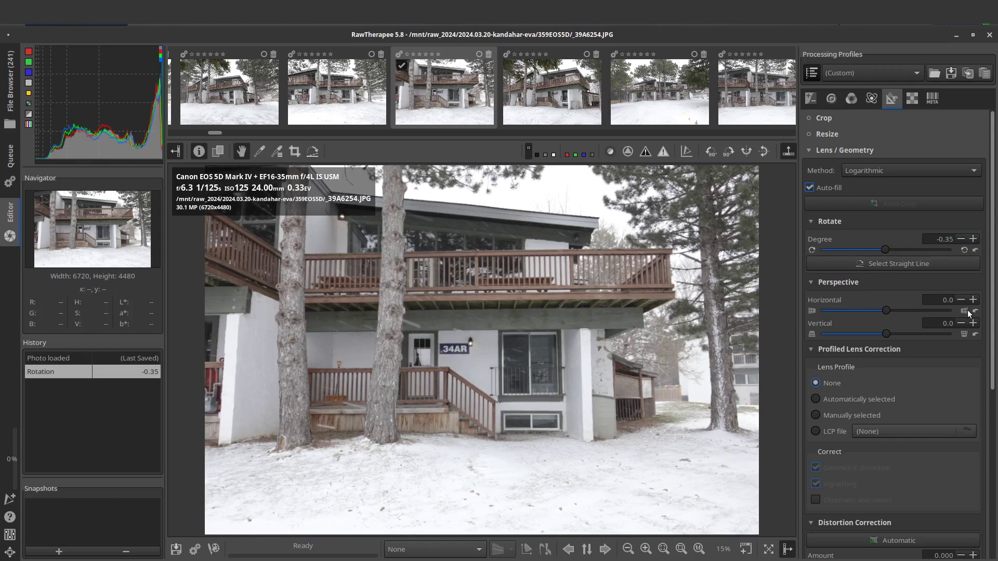
Raise vertical perspective to 8.3, lower horizontal perspective to -2.8, and set rotation to -0.45°
scroll(940, 300, down, 9)
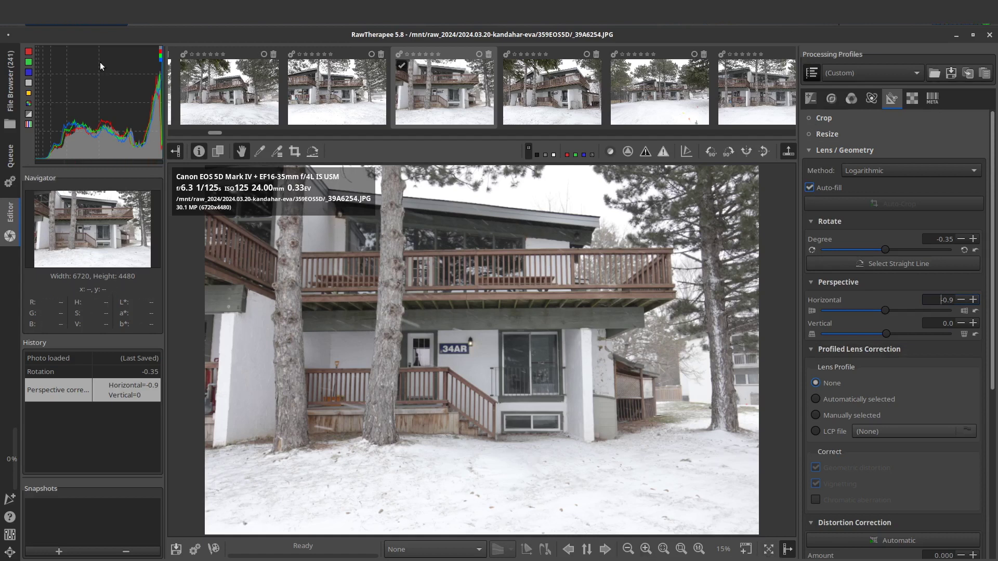
click(972, 325)
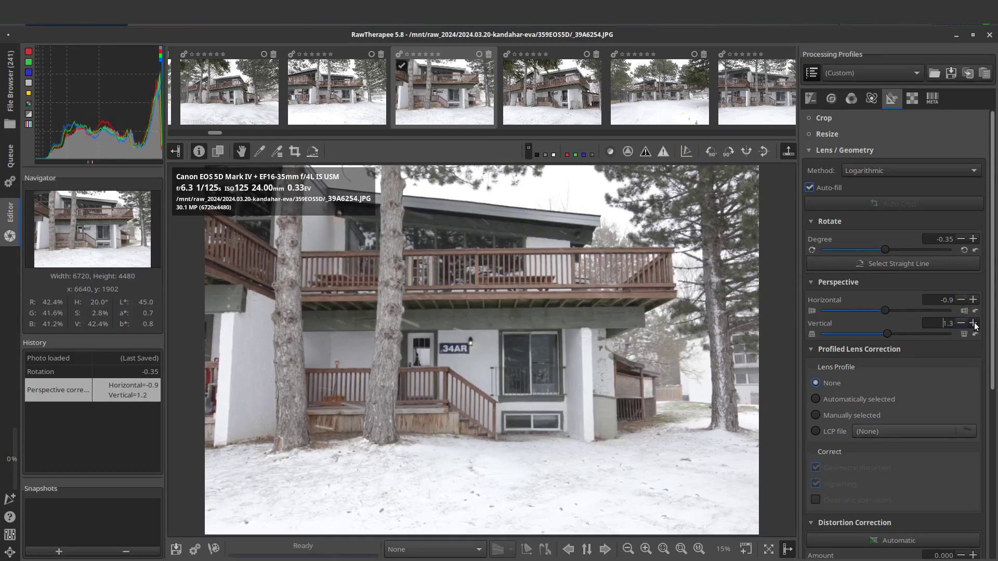
click(973, 324)
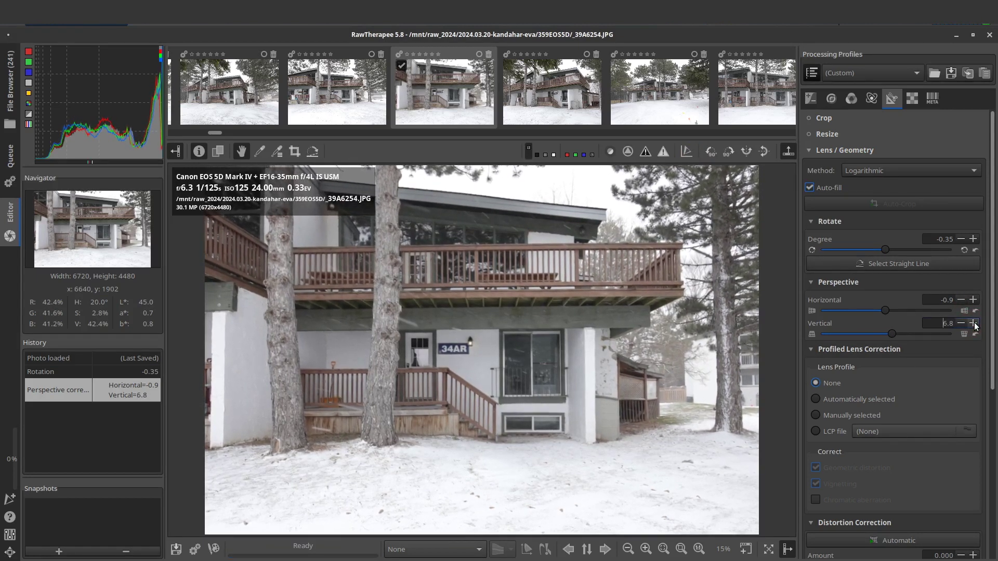
click(961, 300)
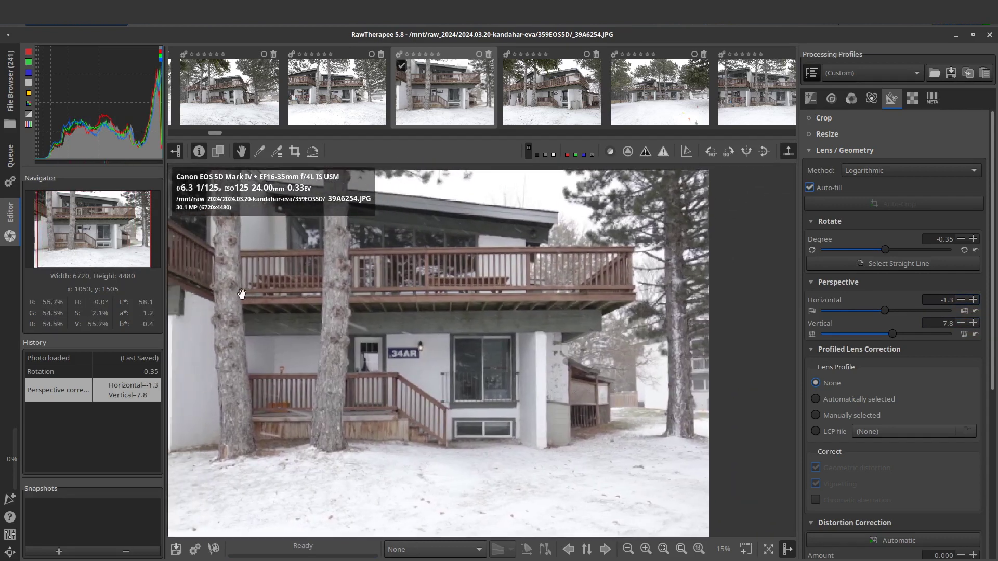
drag(517, 369, 539, 250)
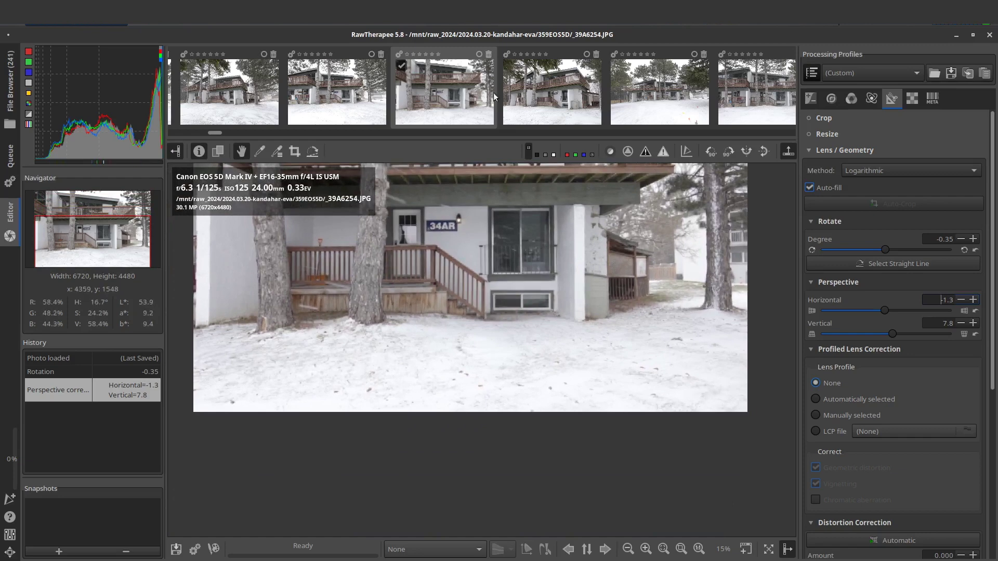
click(961, 300)
click(961, 300)
click(961, 300)
click(961, 300)
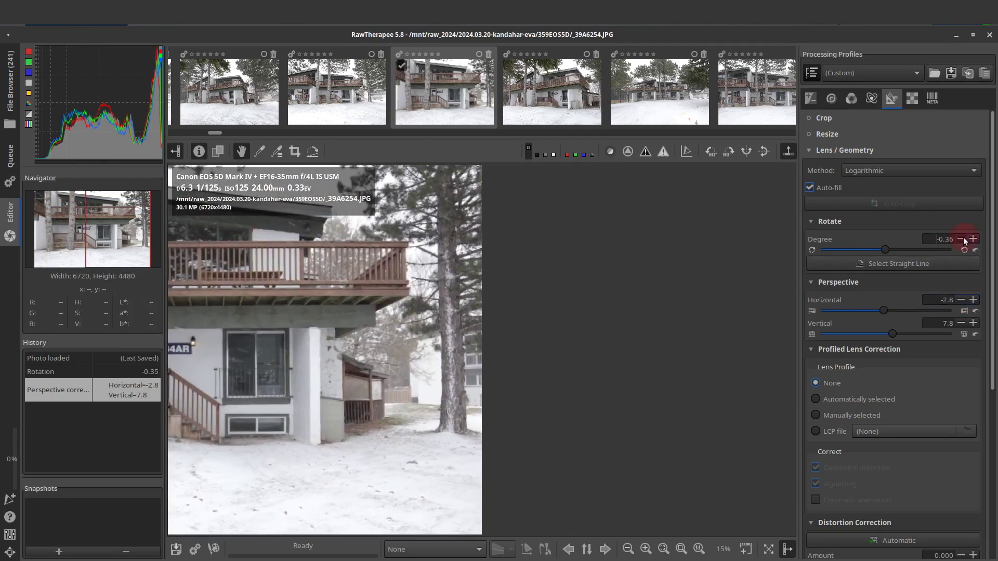
click(961, 239)
drag(452, 369, 390, 345)
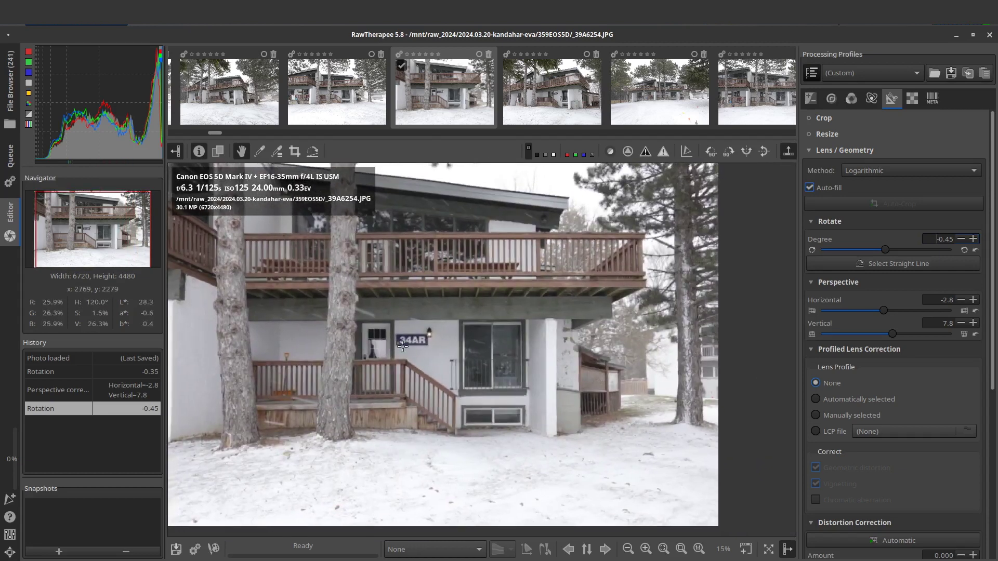
click(960, 323)
scroll(964, 323, up, 6)
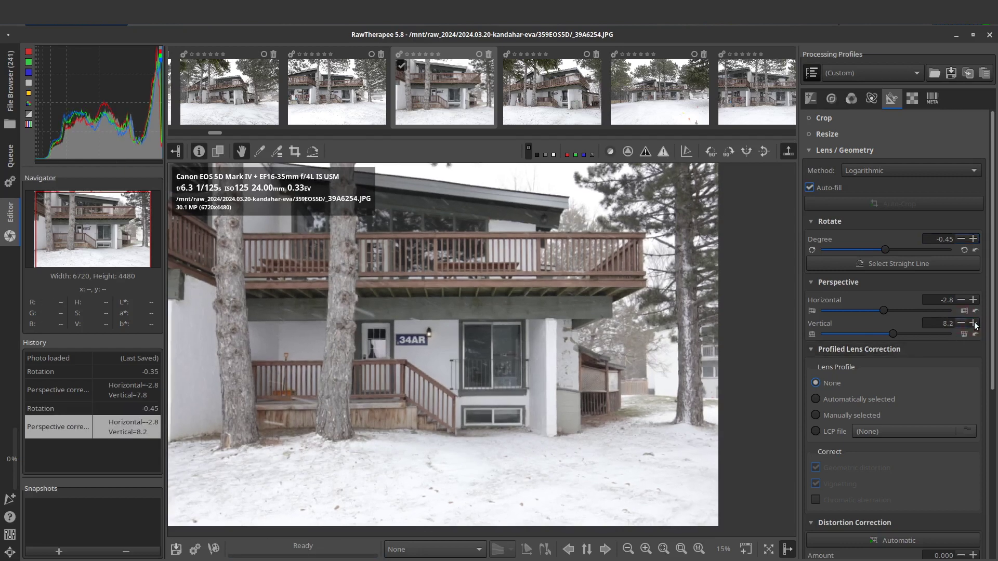
scroll(458, 310, down, 1)
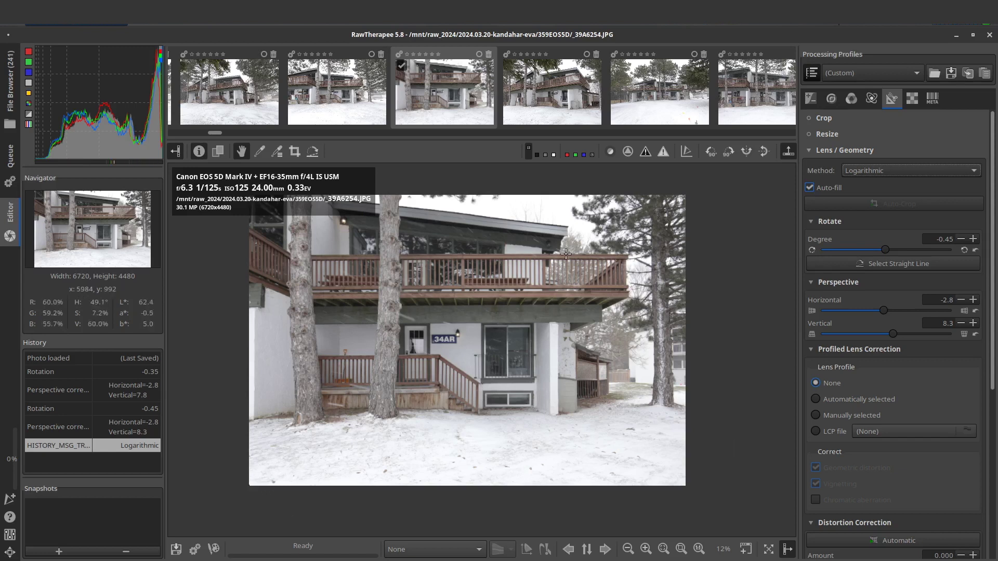
Uncheck Auto-fill in Lens / Geometry to reveal the full corrected frame with black edges
key(c)
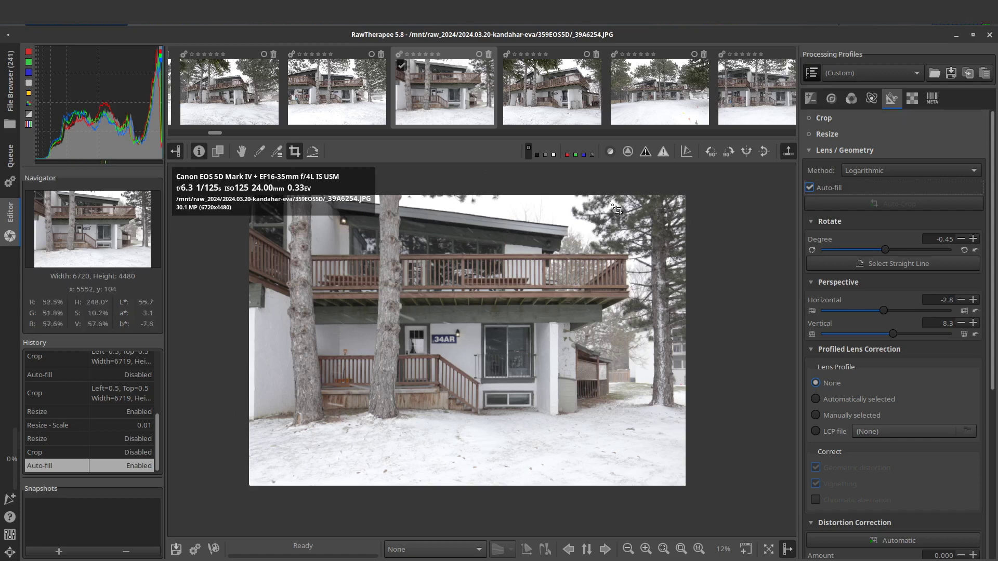
click(809, 190)
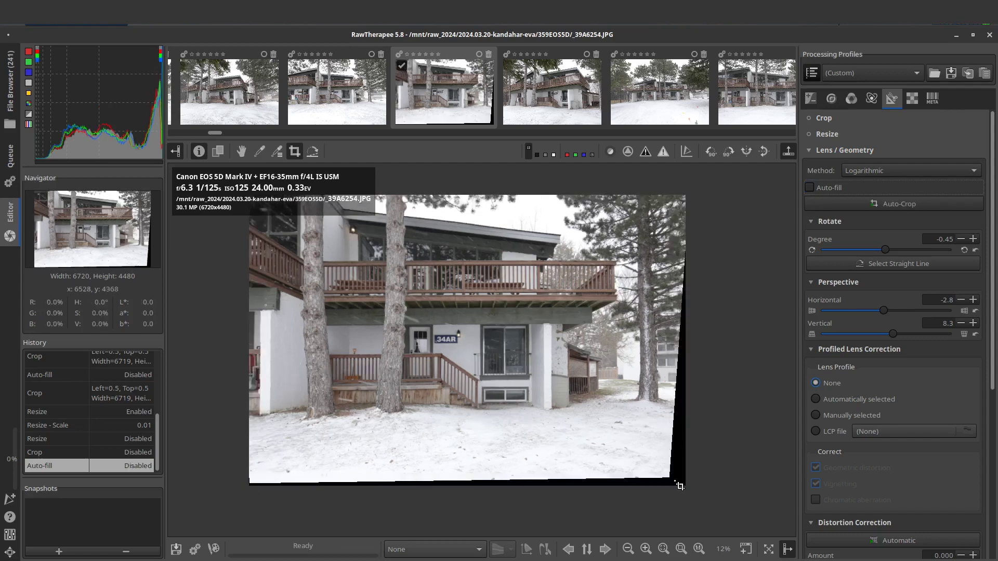
click(835, 119)
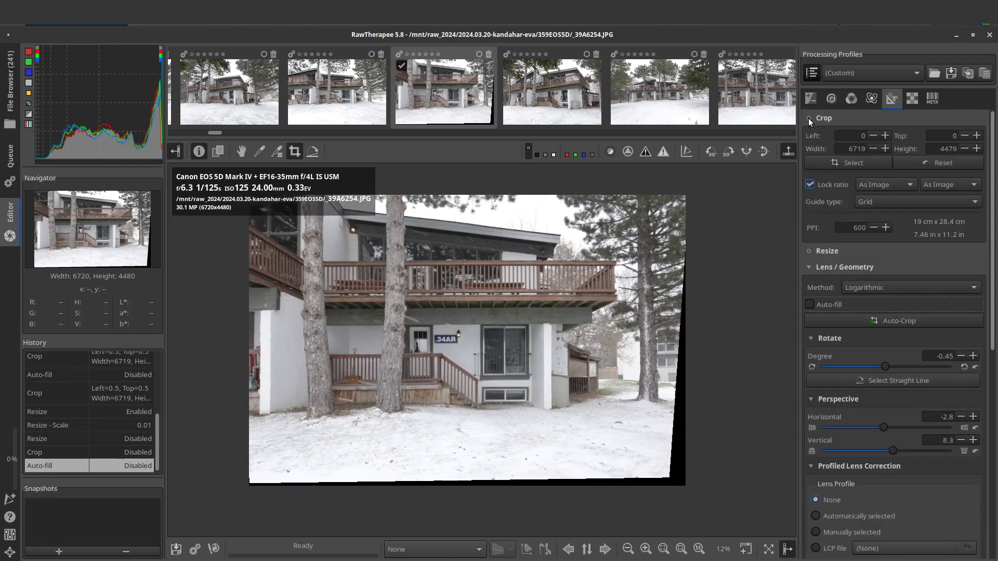
Enable Crop with a Grid guide and pull the bottom-right corner in to 6425×4283
click(808, 118)
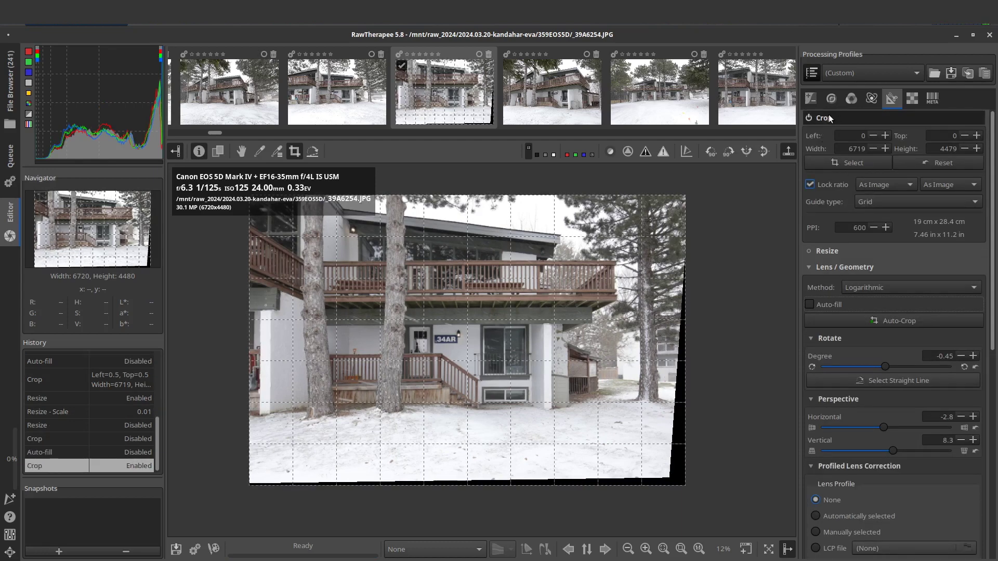
click(879, 205)
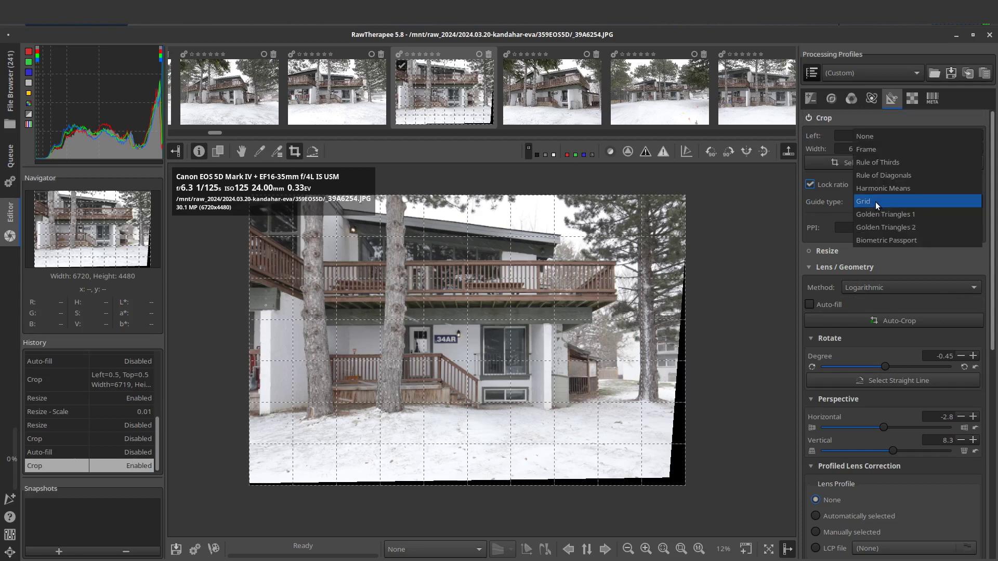
click(877, 206)
click(877, 205)
click(877, 204)
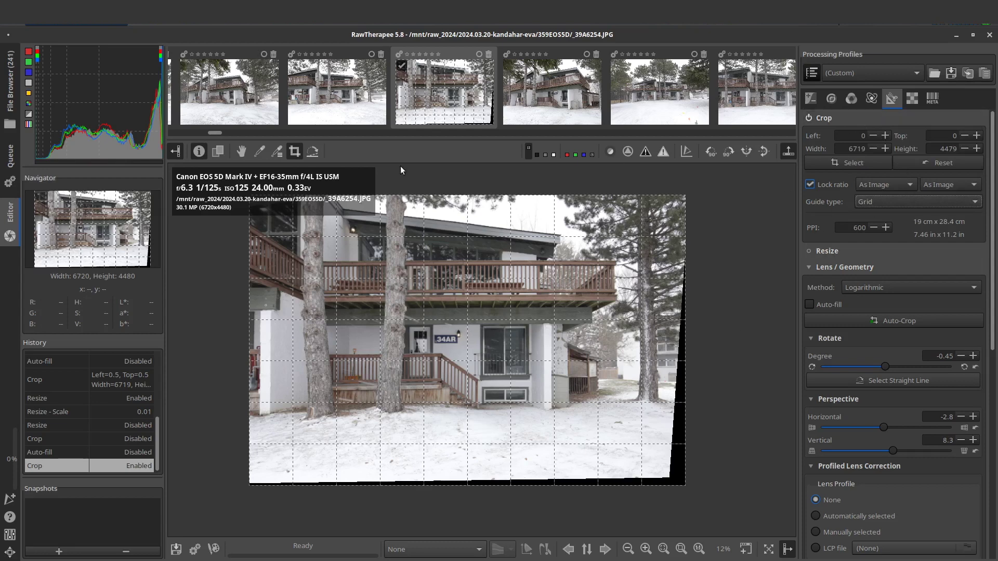
drag(685, 485, 668, 477)
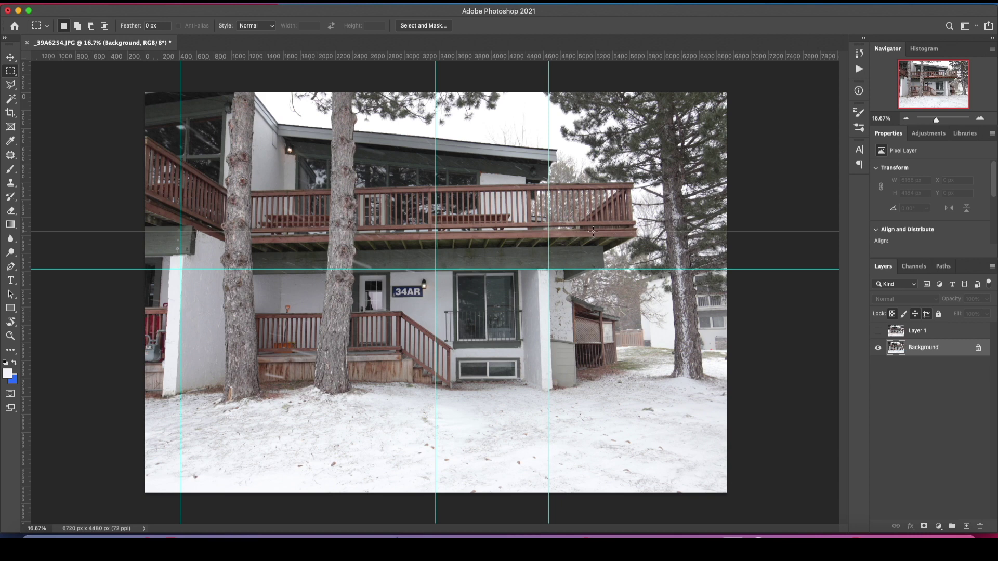
Drag all five guides off onto the rulers and duplicate the Background layer with Cmd+J
drag(592, 231, 603, 31)
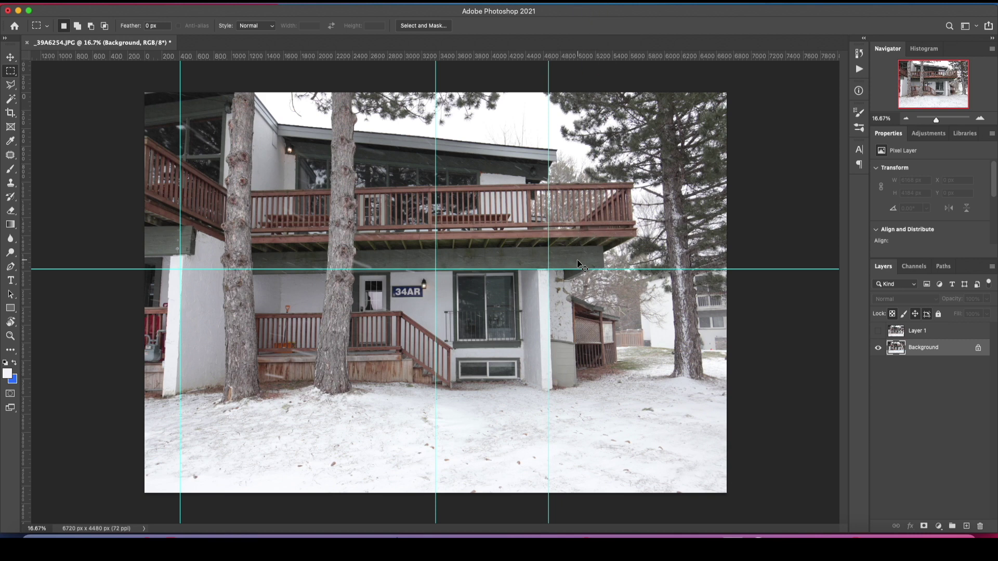
drag(579, 271, 550, 517)
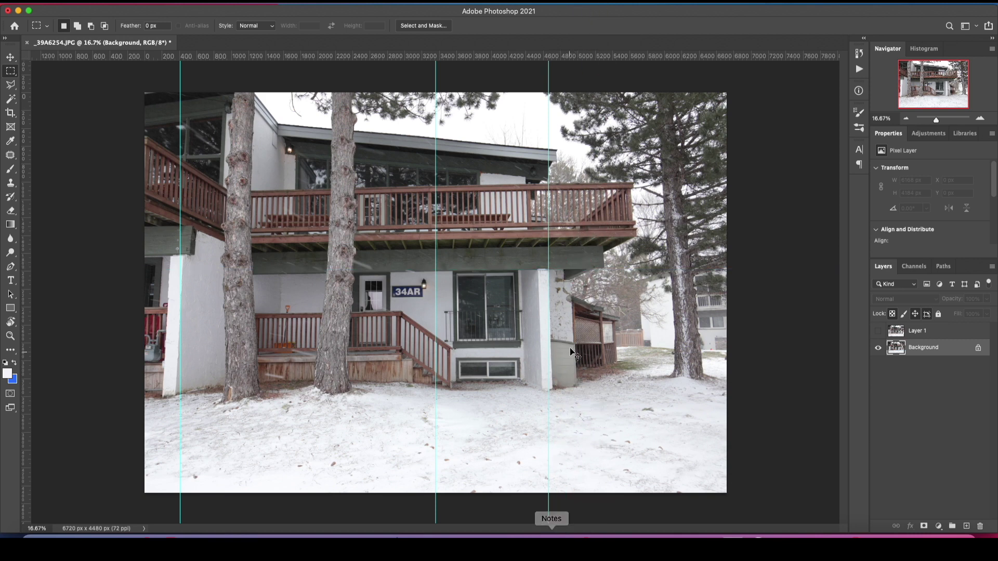
drag(549, 257, 863, 245)
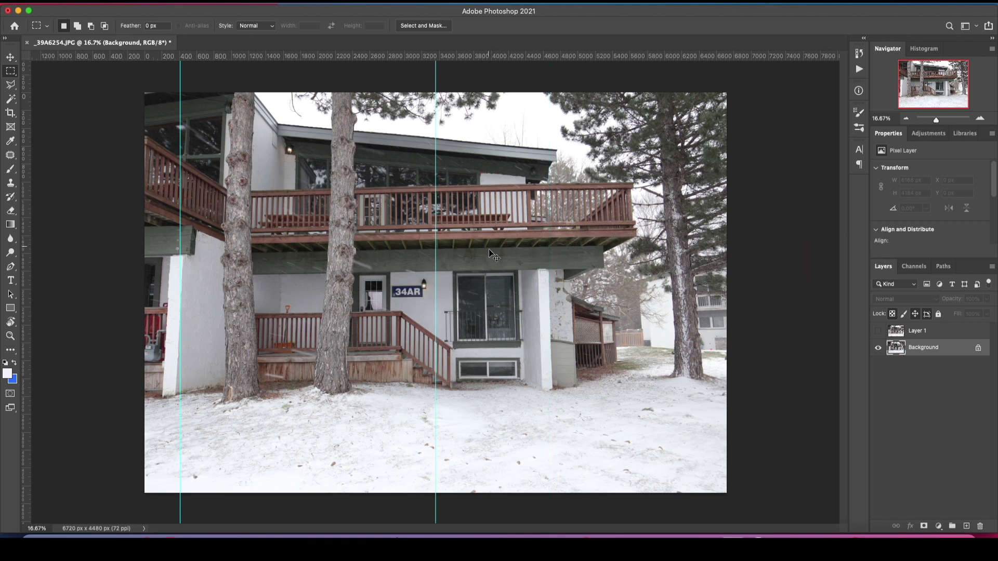
drag(436, 276, 935, 266)
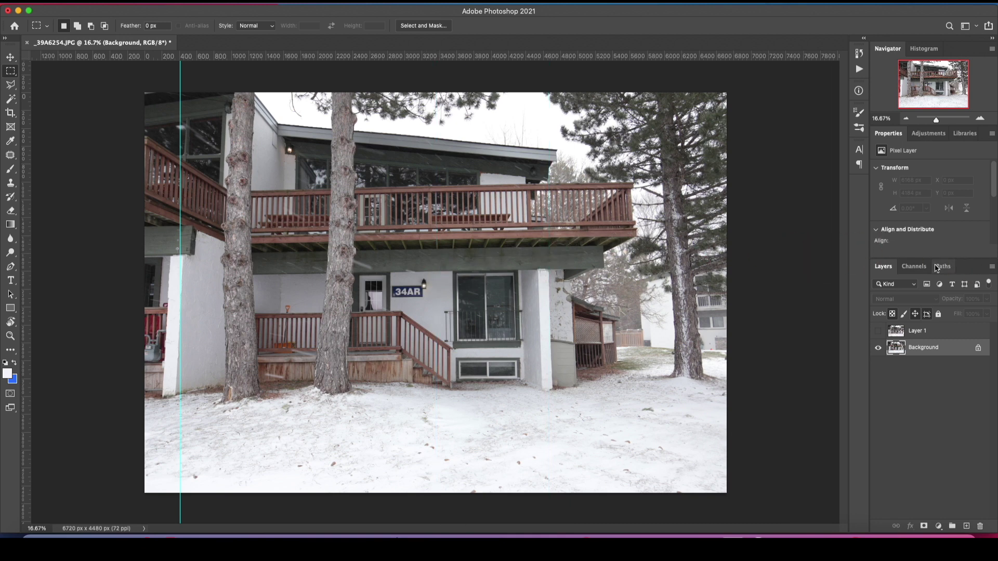
drag(180, 273, 60, 287)
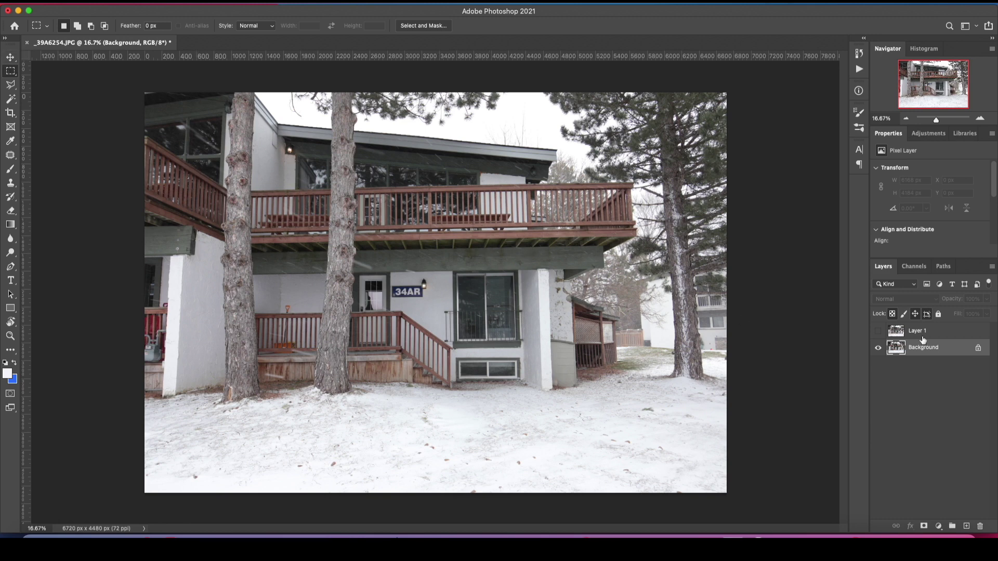
key(super+j)
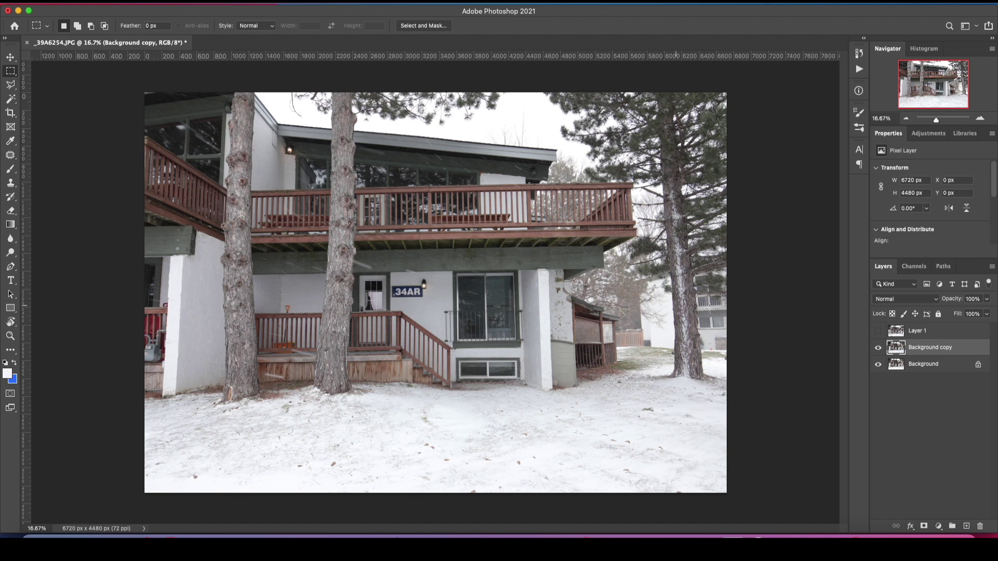
right_click(508, 223)
Put the Background copy layer into Free Transform's Distort mode
click(602, 335)
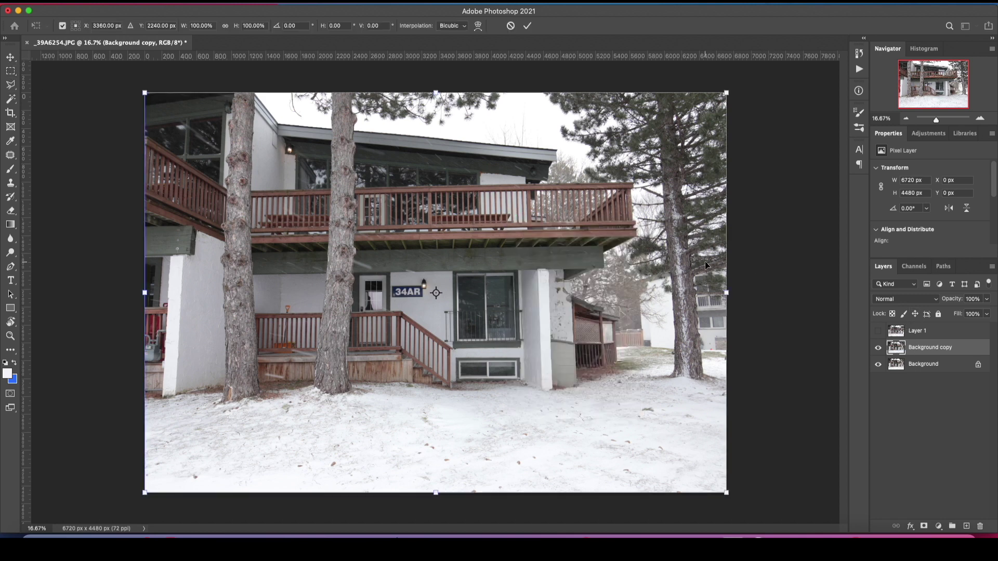
right_click(444, 178)
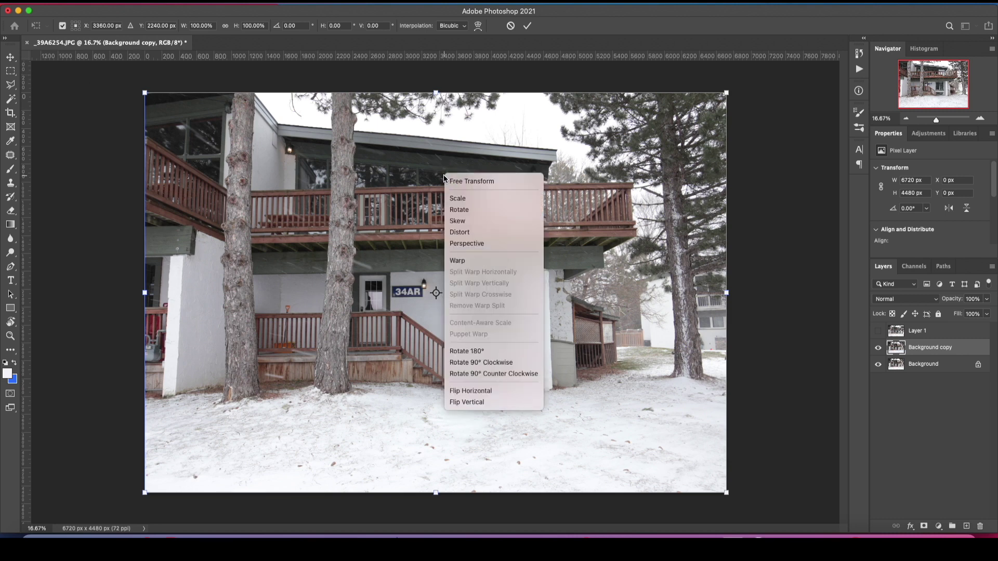
click(463, 233)
Drag the side, corner and edge handles until the house's walls and posts stand vertical
drag(727, 294, 727, 309)
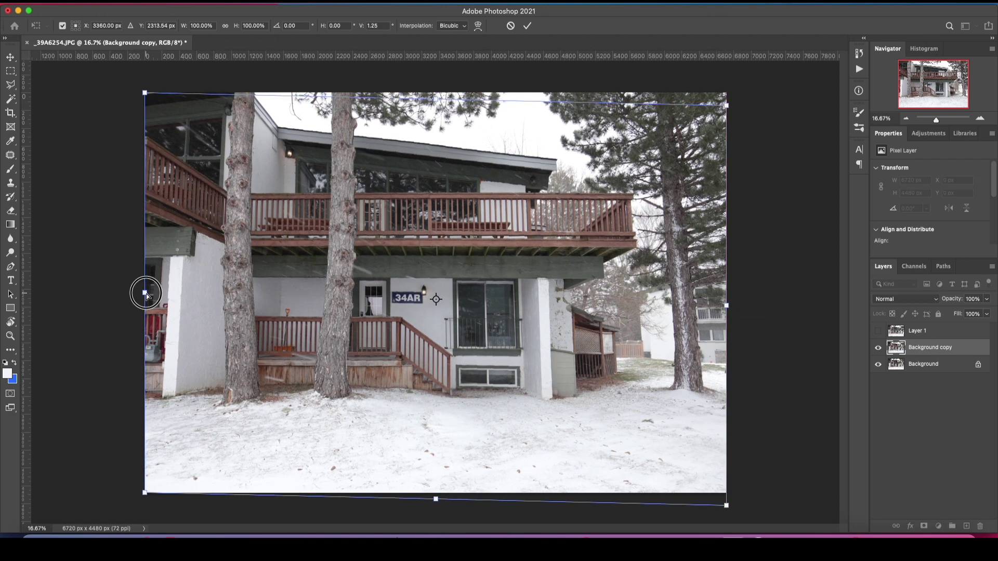
drag(146, 294, 143, 286)
drag(144, 491, 155, 493)
drag(726, 505, 714, 501)
drag(146, 94, 149, 97)
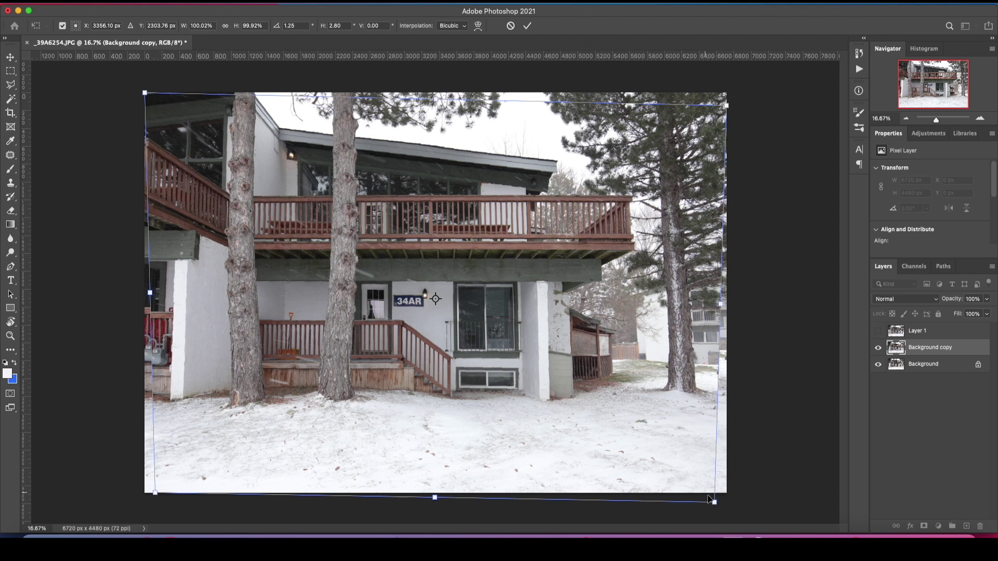
drag(713, 502, 709, 502)
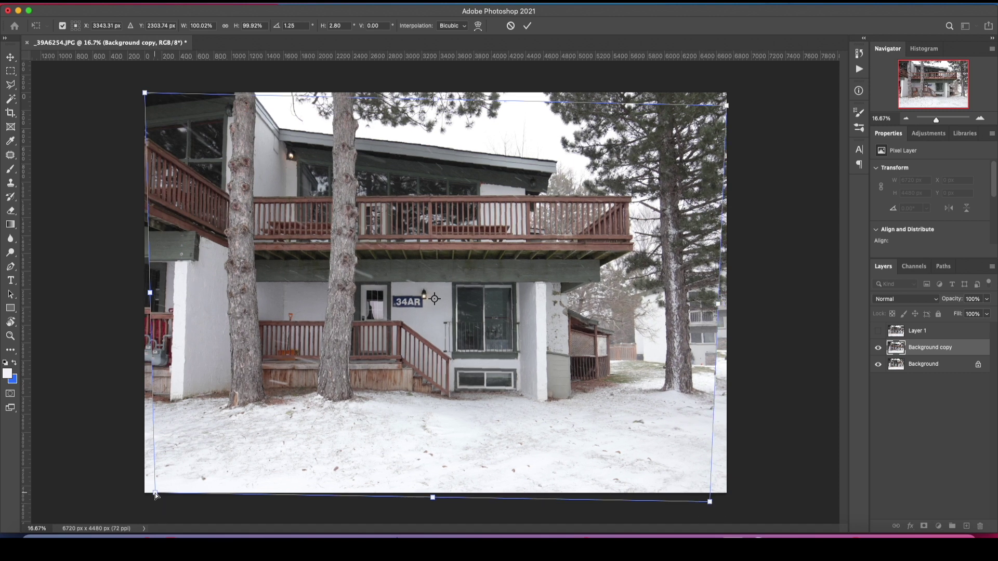
drag(156, 495, 158, 495)
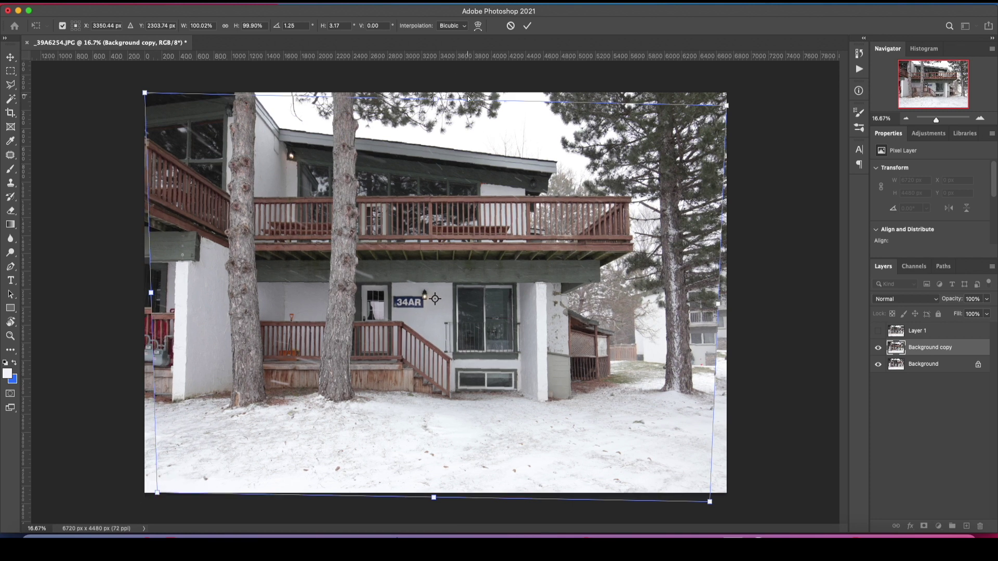
mouse_move(434, 102)
mouse_down()
mouse_move(448, 96)
mouse_move(414, 93)
mouse_move(438, 102)
mouse_up()
drag(434, 497, 436, 498)
key(super+z)
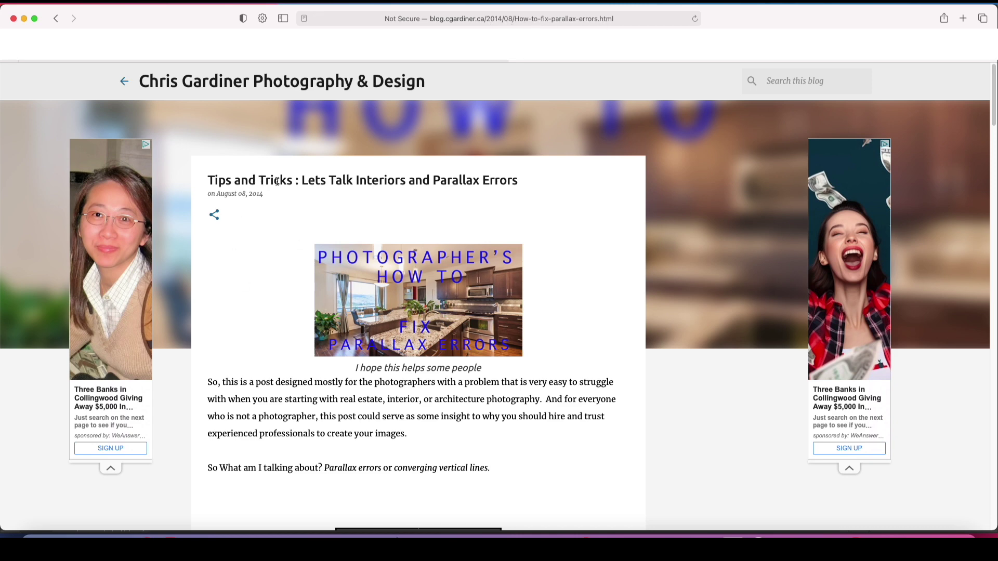
Scroll through the blog.cgardiner.ca parallax-errors post's Lightroom lens-correction steps and screenshots, then back up
scroll(406, 306, down, 3)
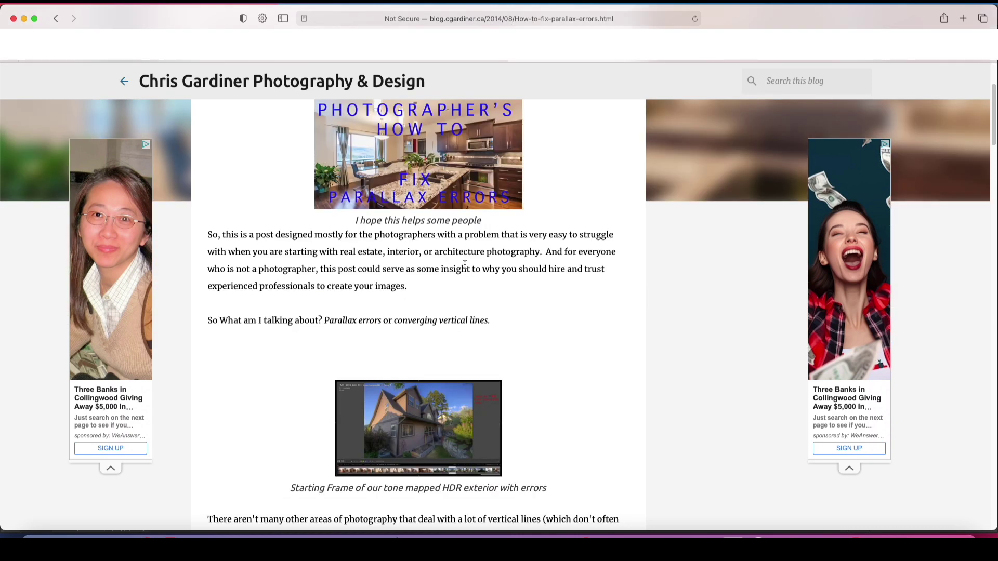
scroll(464, 265, down, 4)
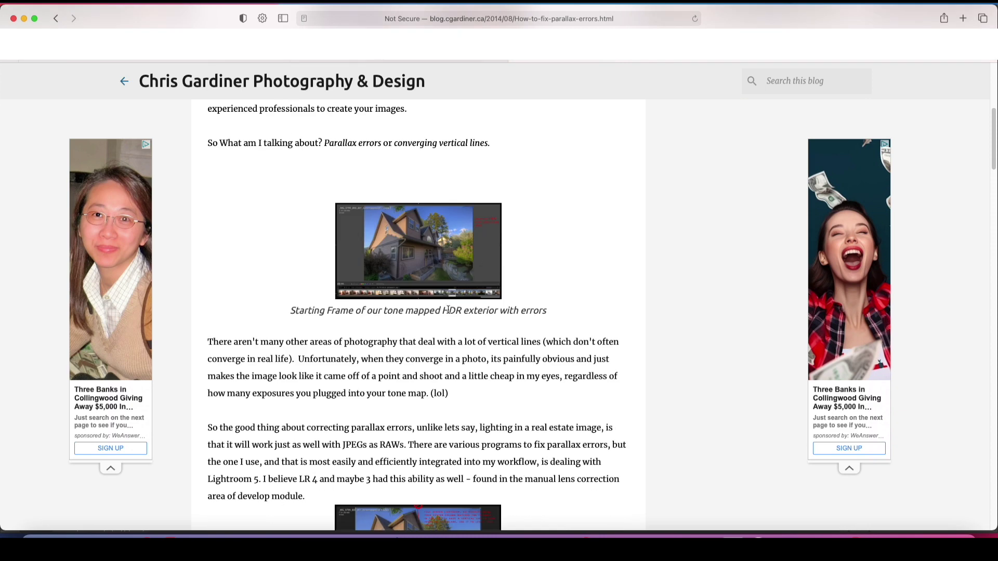
scroll(433, 376, down, 6)
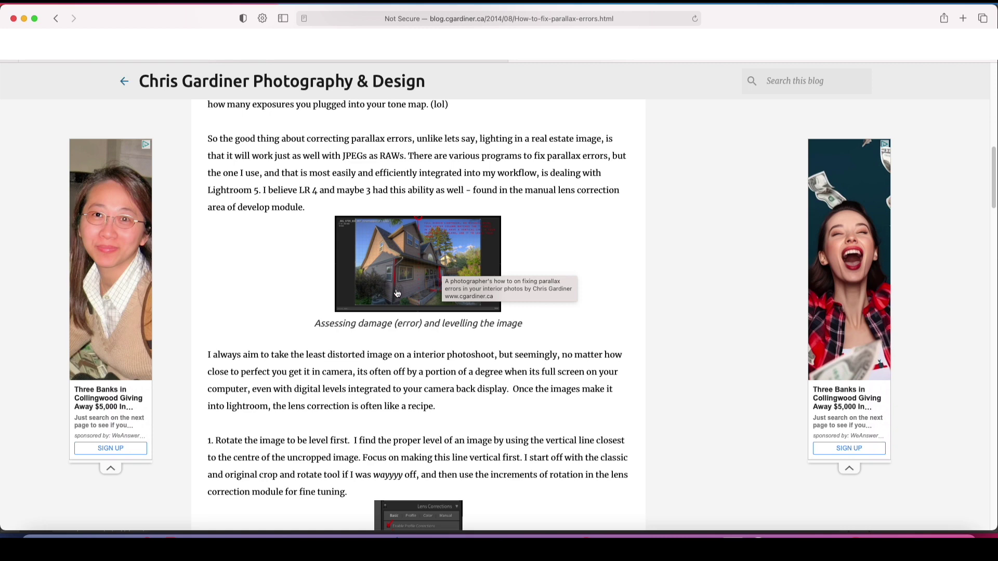
scroll(413, 319, down, 5)
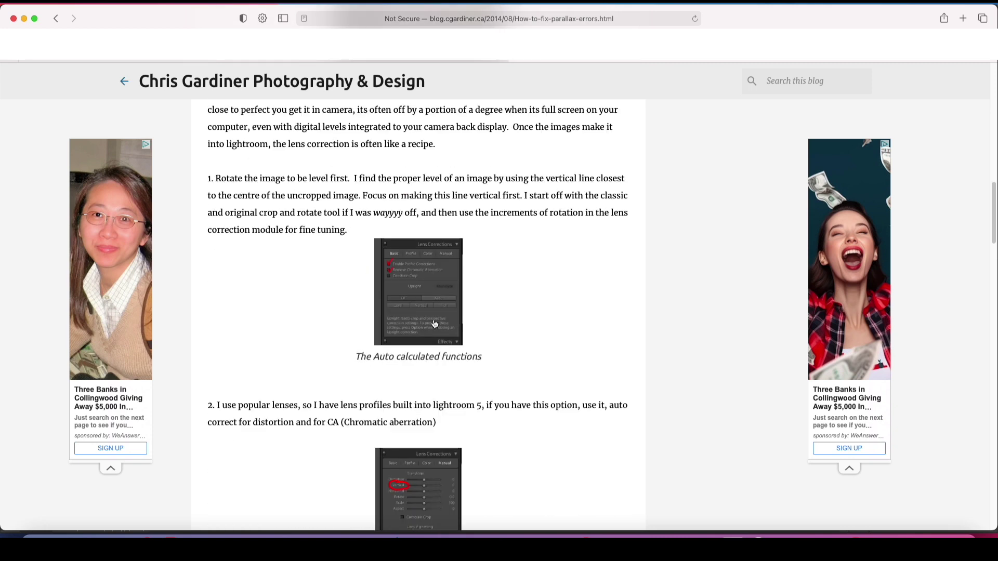
scroll(430, 274, down, 5)
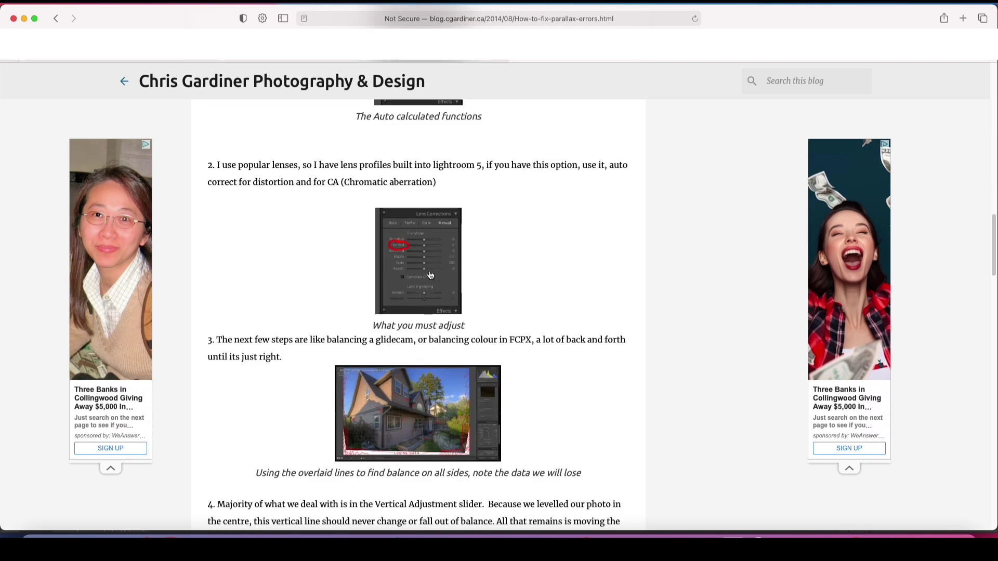
scroll(430, 275, down, 10)
scroll(447, 286, up, 20)
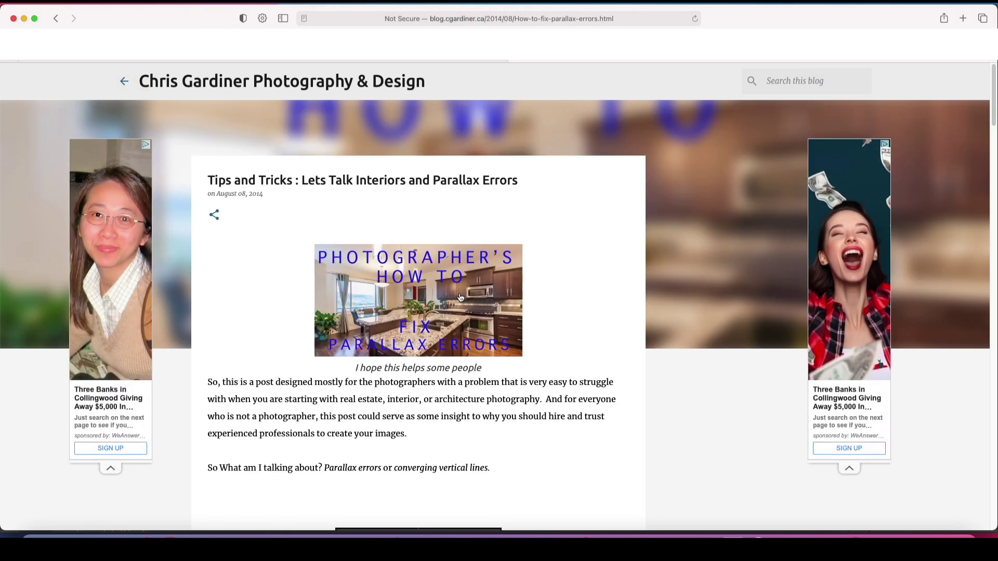